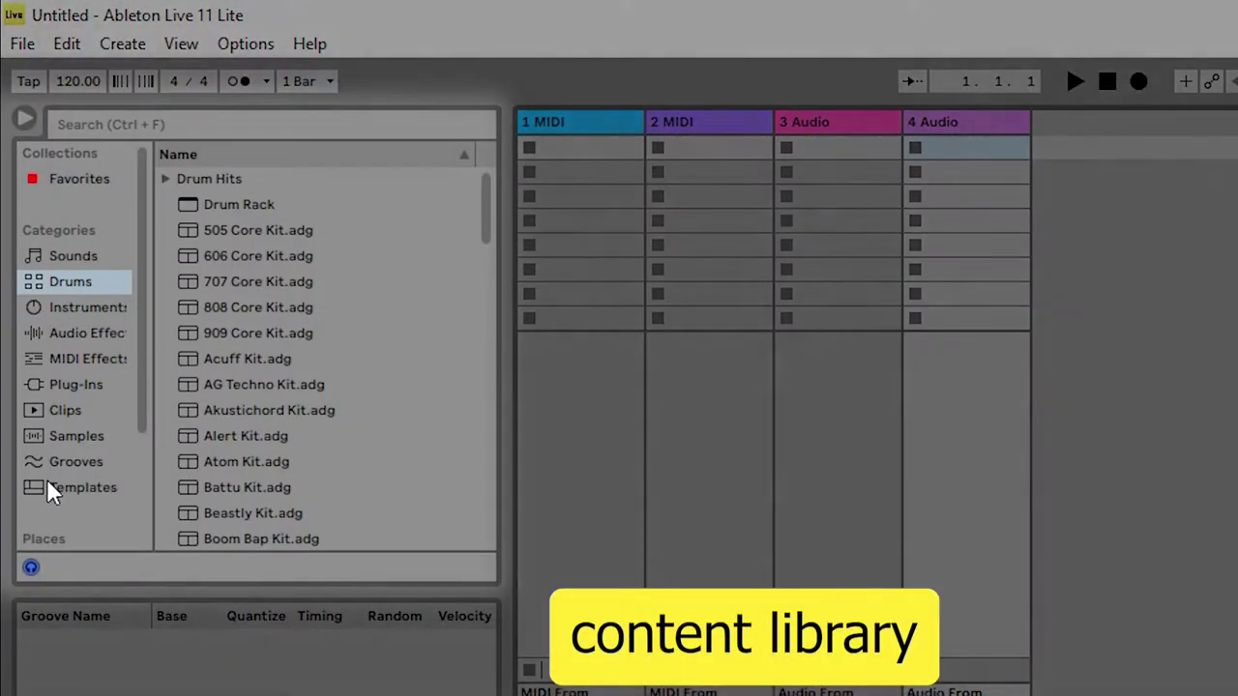
scroll(58, 474, down, 2)
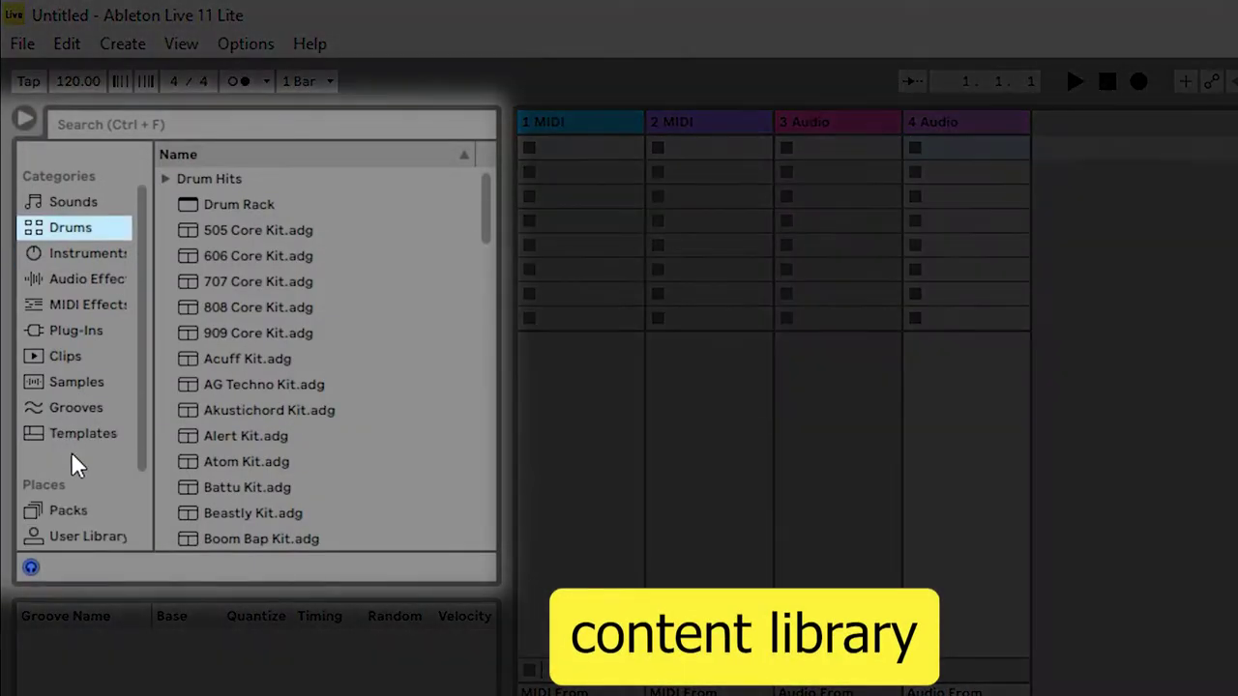
click(76, 508)
scroll(97, 474, down, 3)
scroll(91, 536, down, 1)
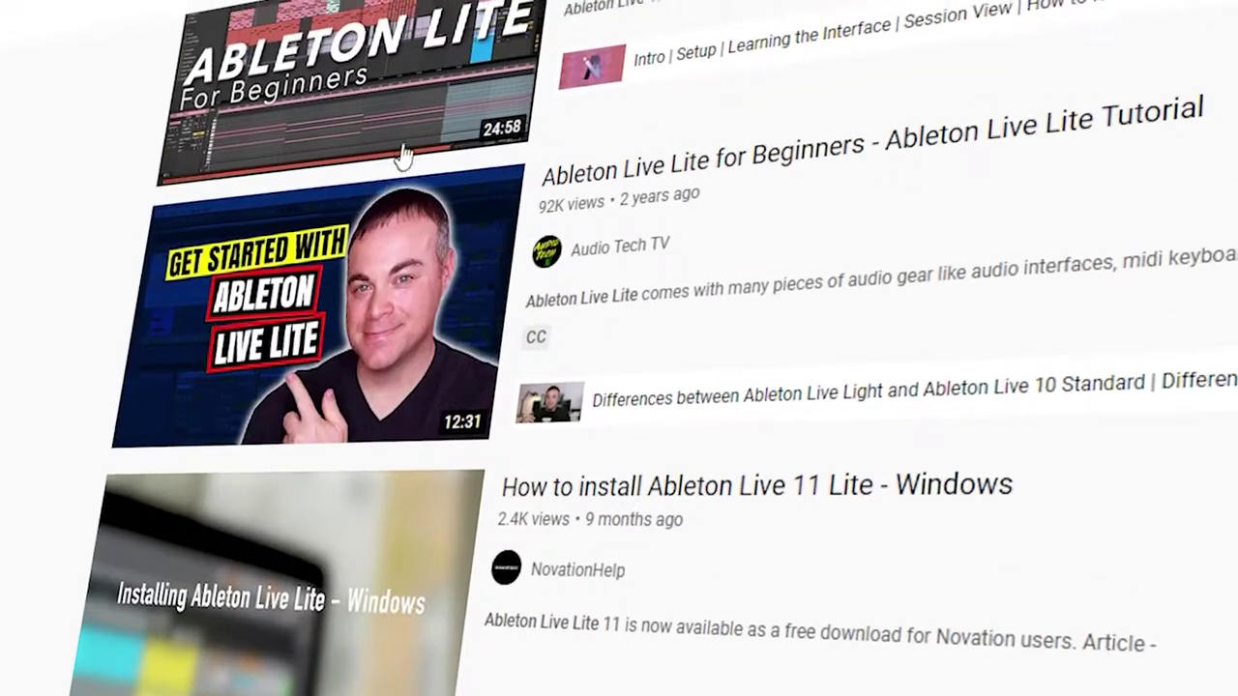
scroll(404, 156, down, 5)
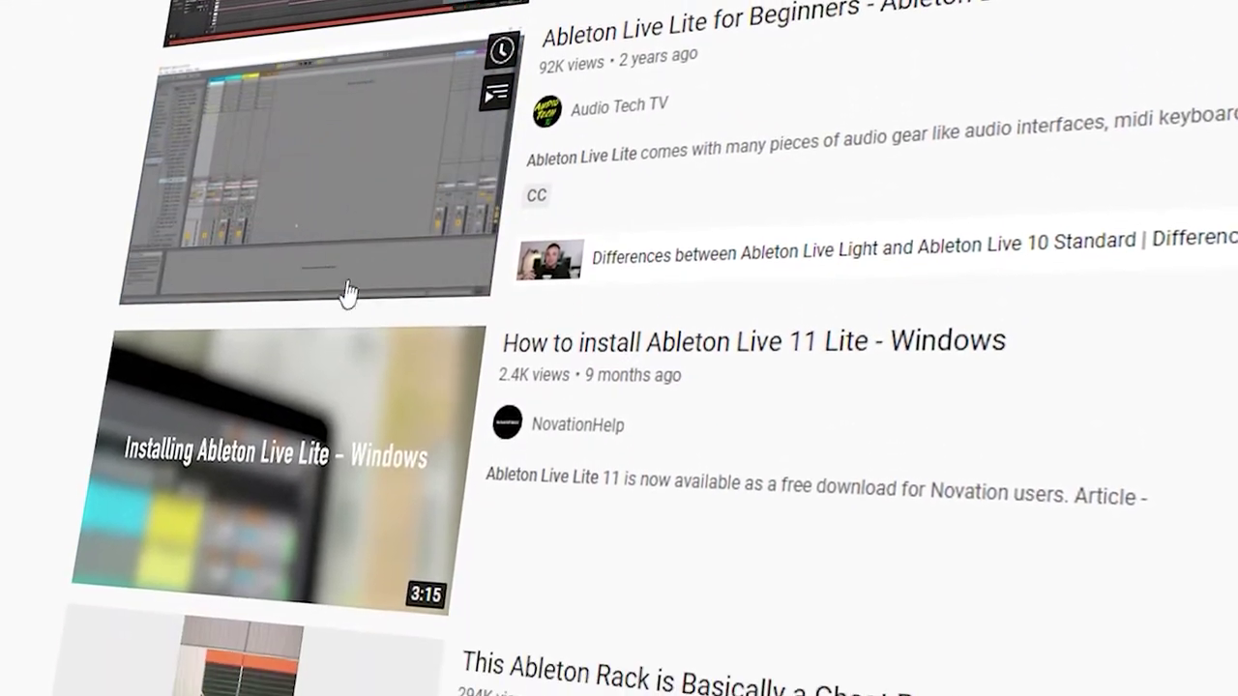
scroll(341, 380, down, 10)
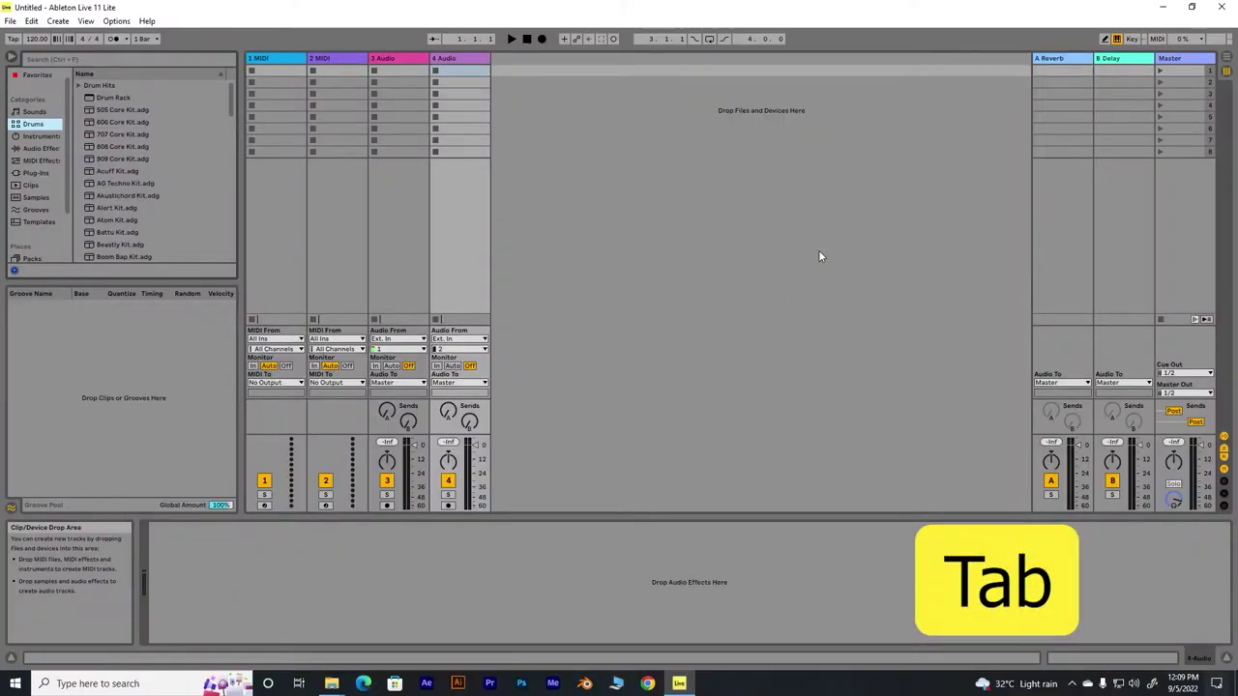
- Switch to Arrangement View and delete the 4 Audio, 3 Audio and 2 MIDI tracks, keeping only the 1 MIDI track
key(Tab)
click(1069, 133)
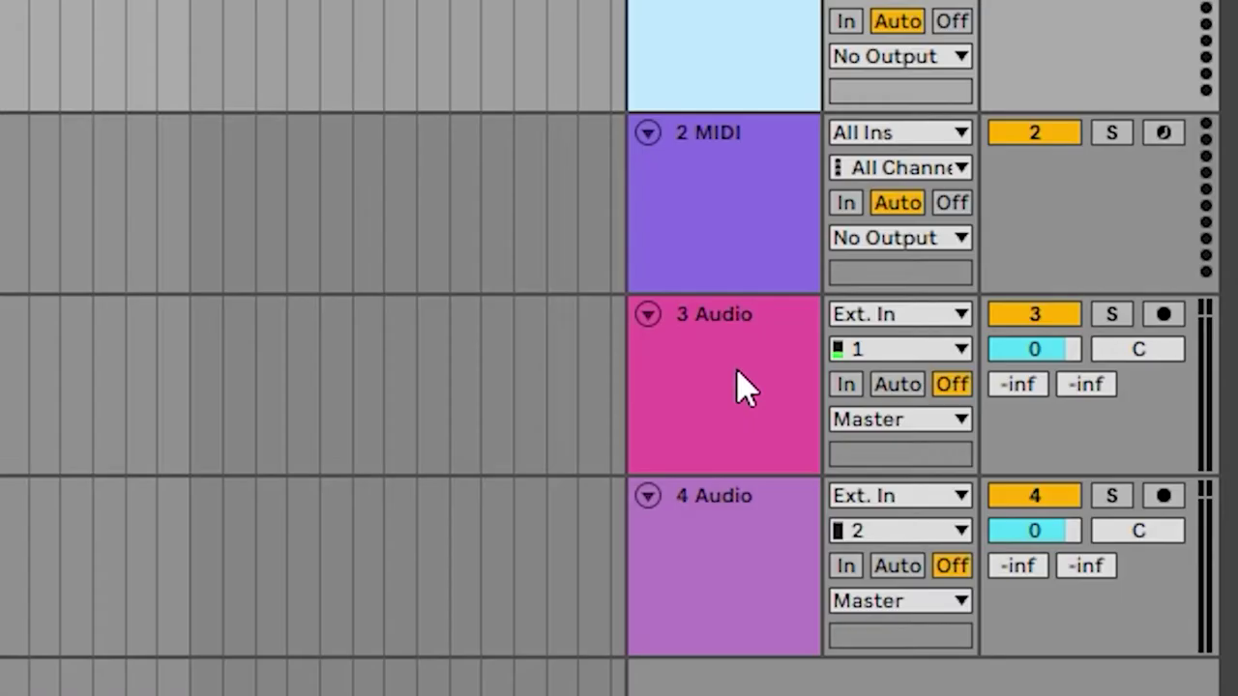
click(742, 389)
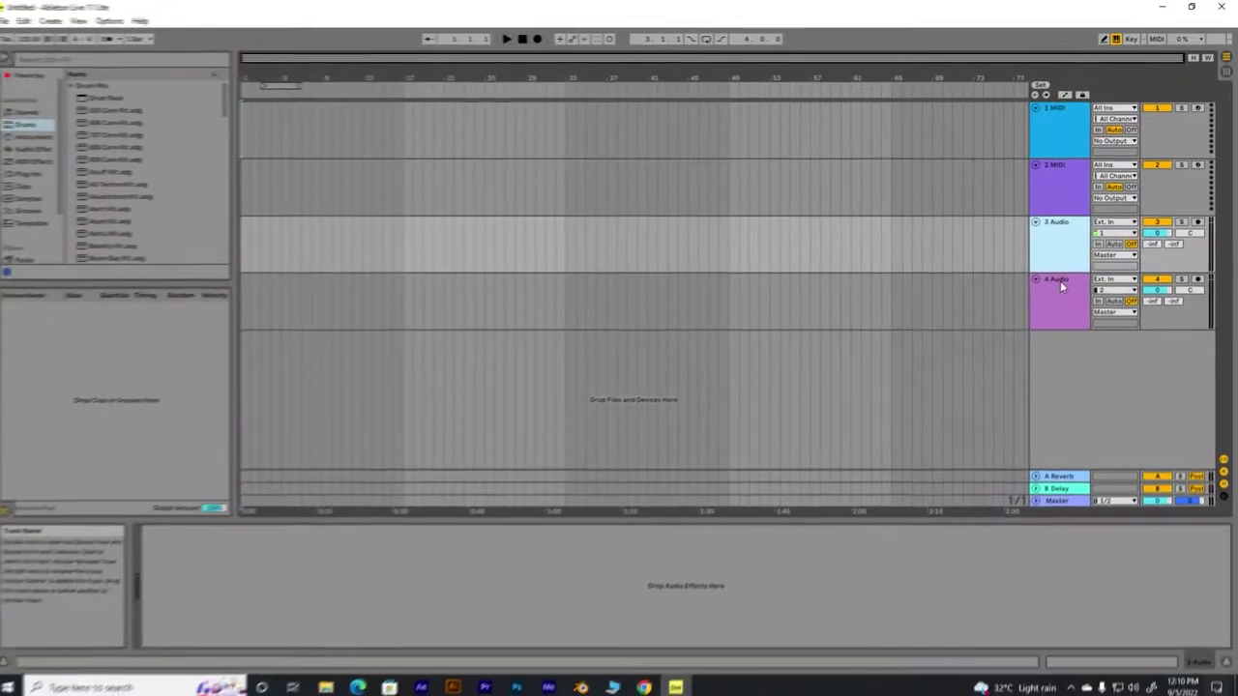
click(799, 538)
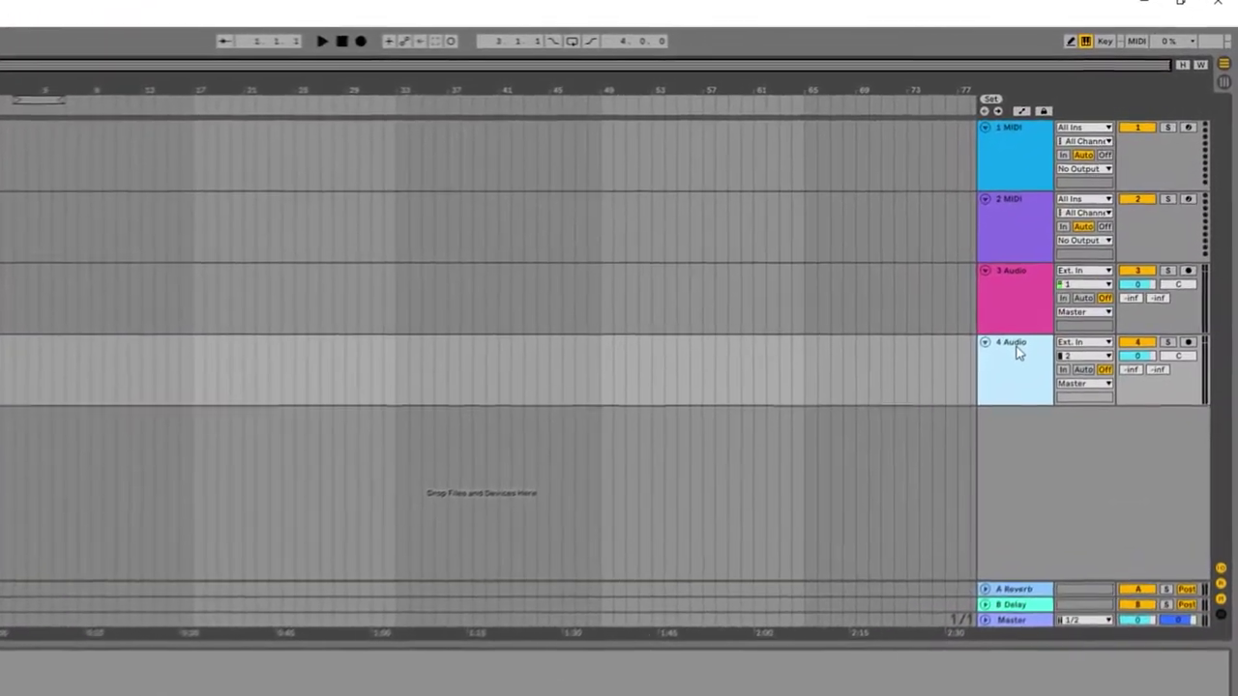
key(Delete)
key(Delete)
key(Delete)
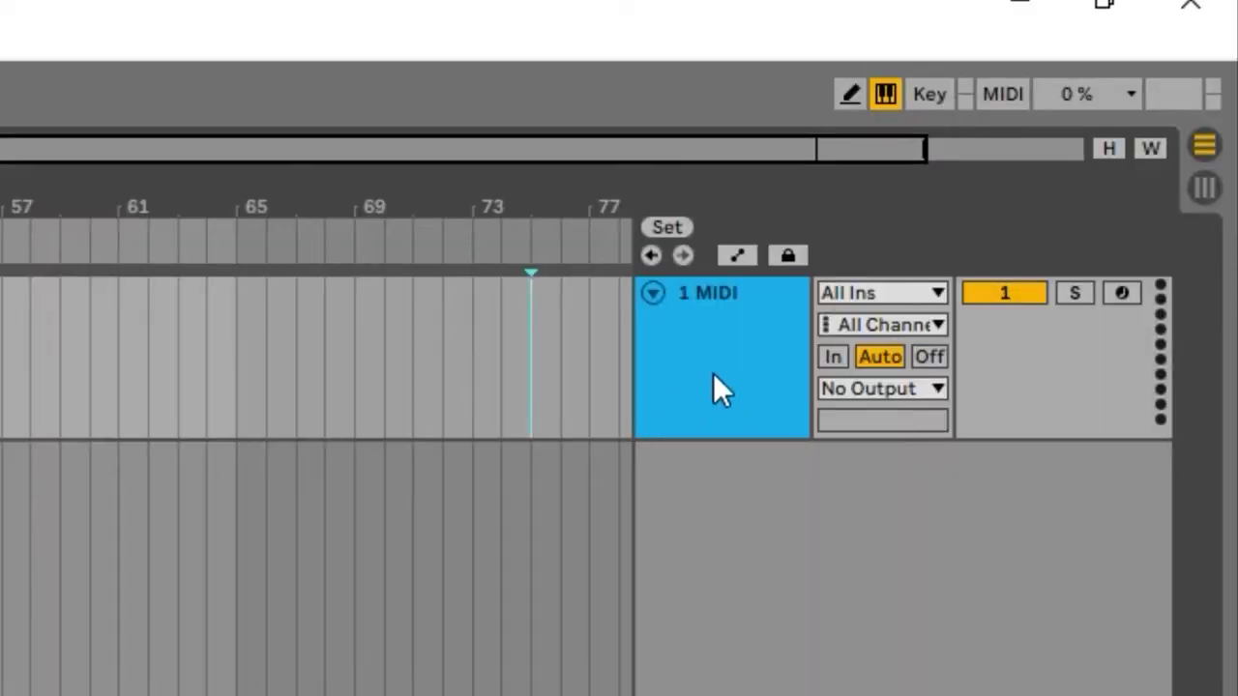
- Change the color of the 1 MIDI track to bright green
right_click(712, 373)
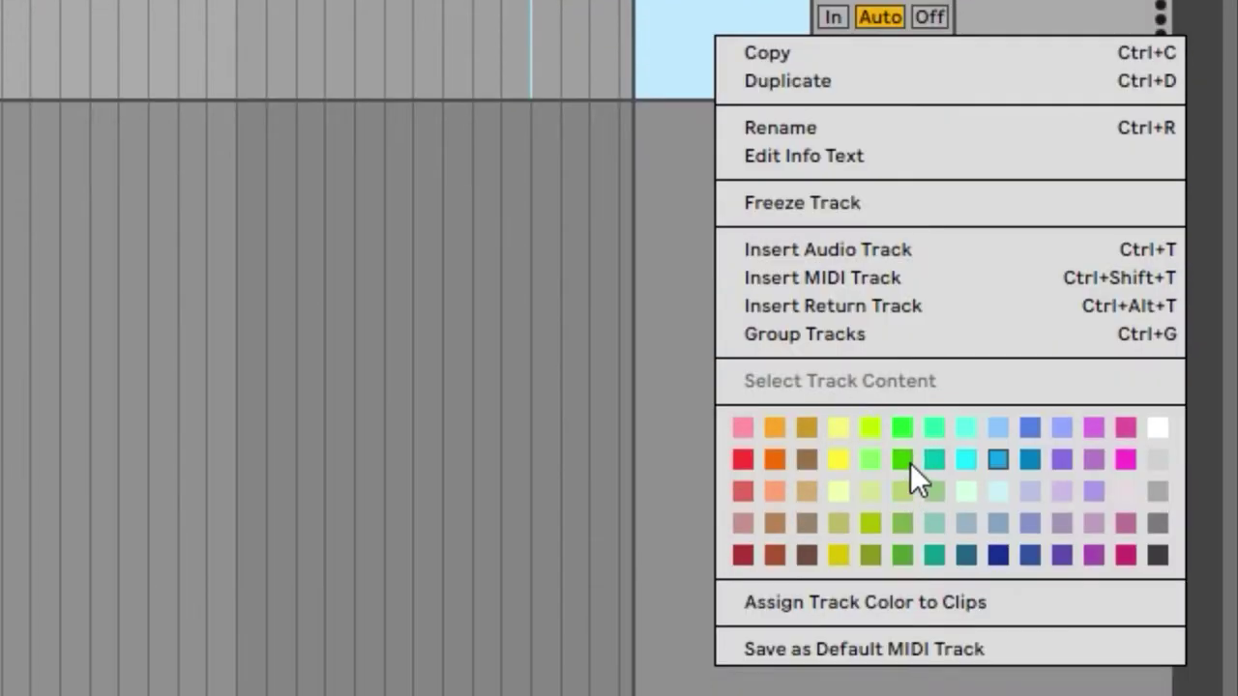
click(910, 462)
right_click(716, 39)
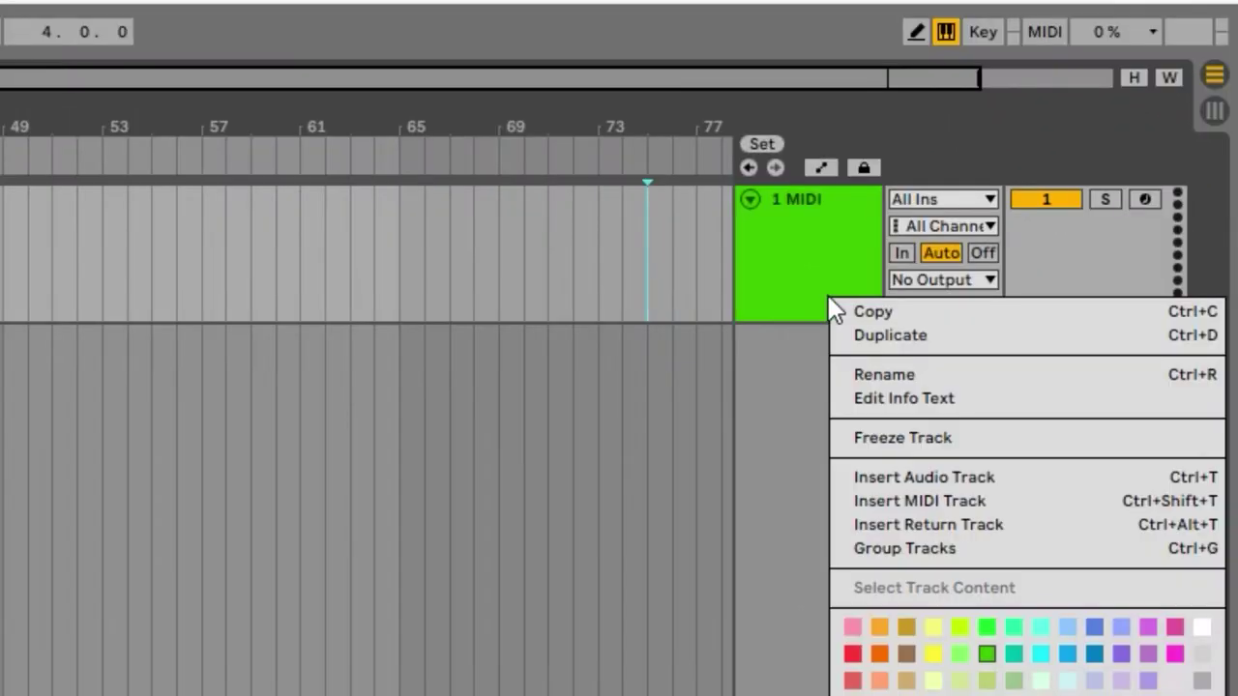
click(960, 654)
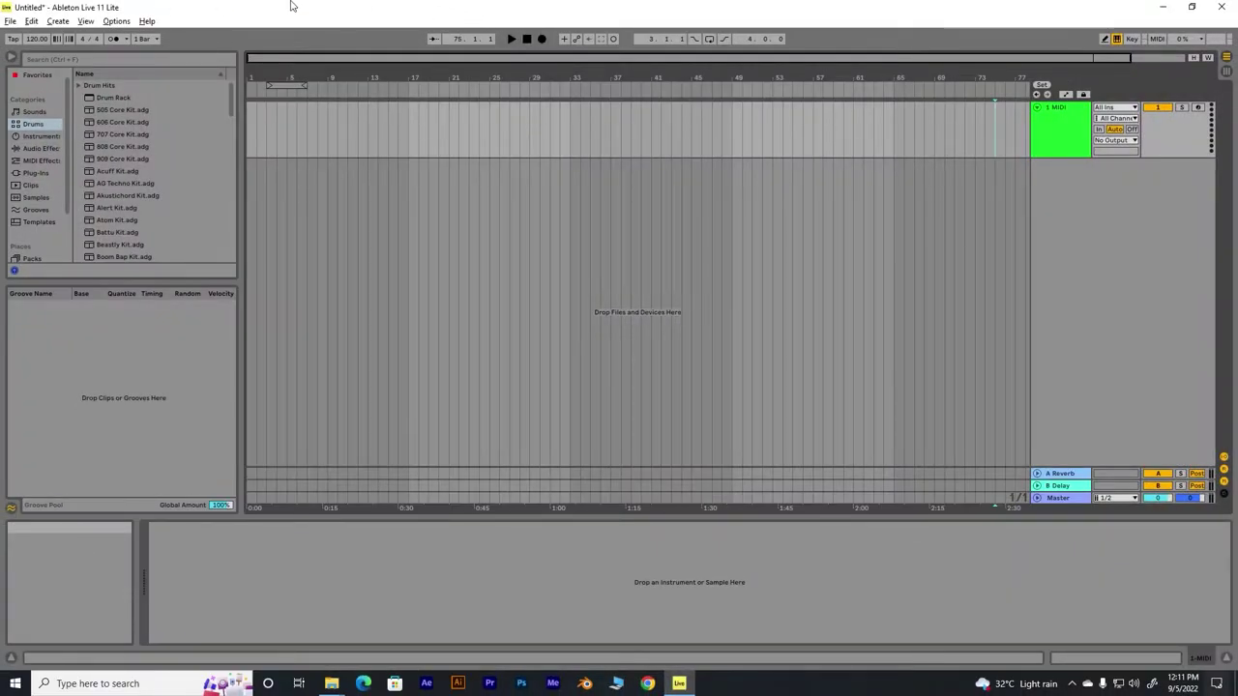
- Save the Live Set as YT69 in the project 3 Project folder
key(ctrl+s)
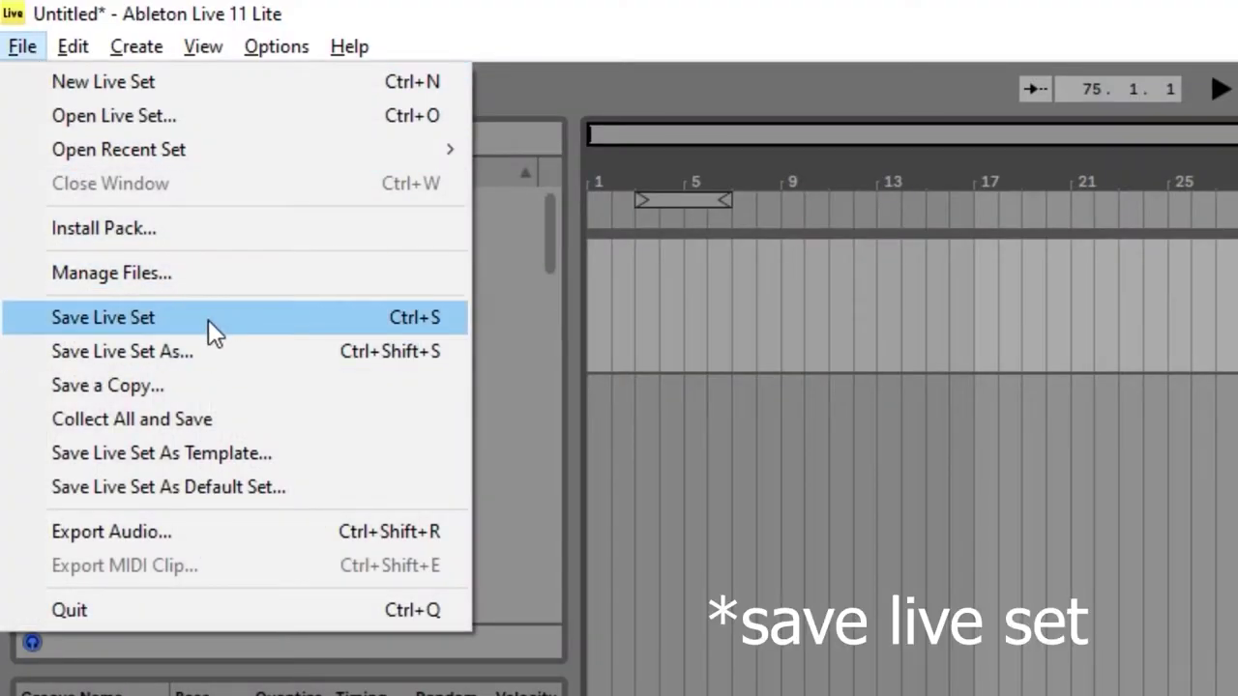
click(207, 320)
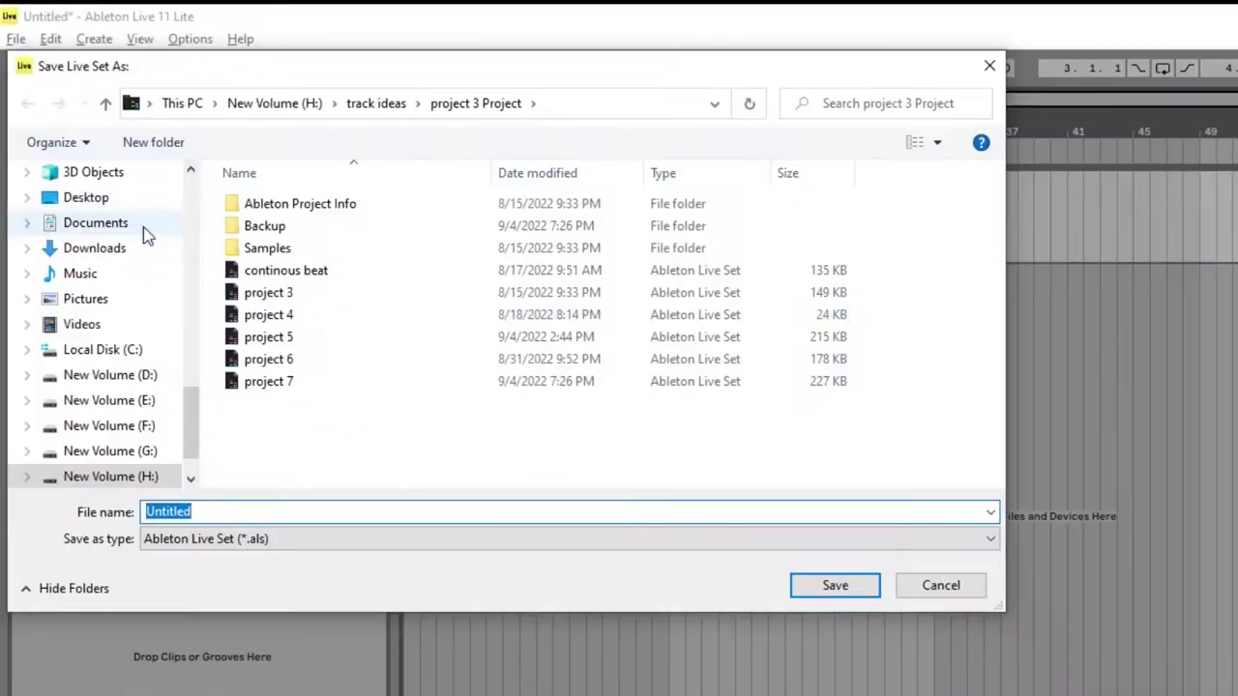
text(YT)
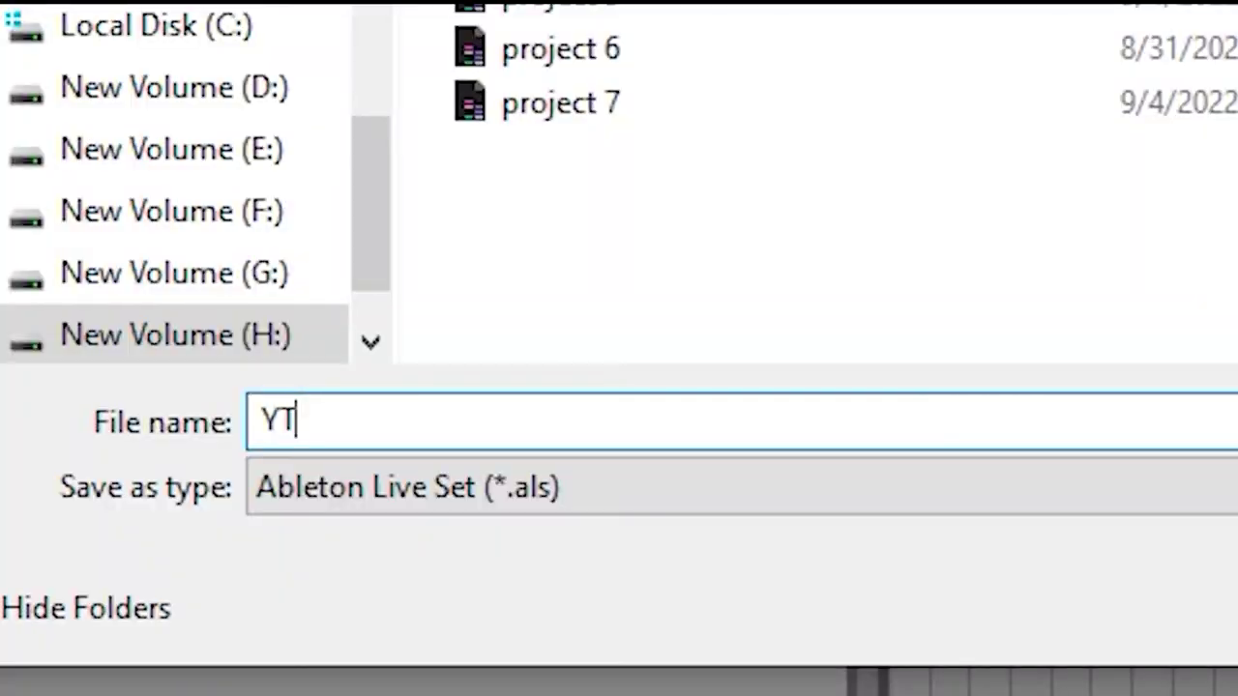
text(69)
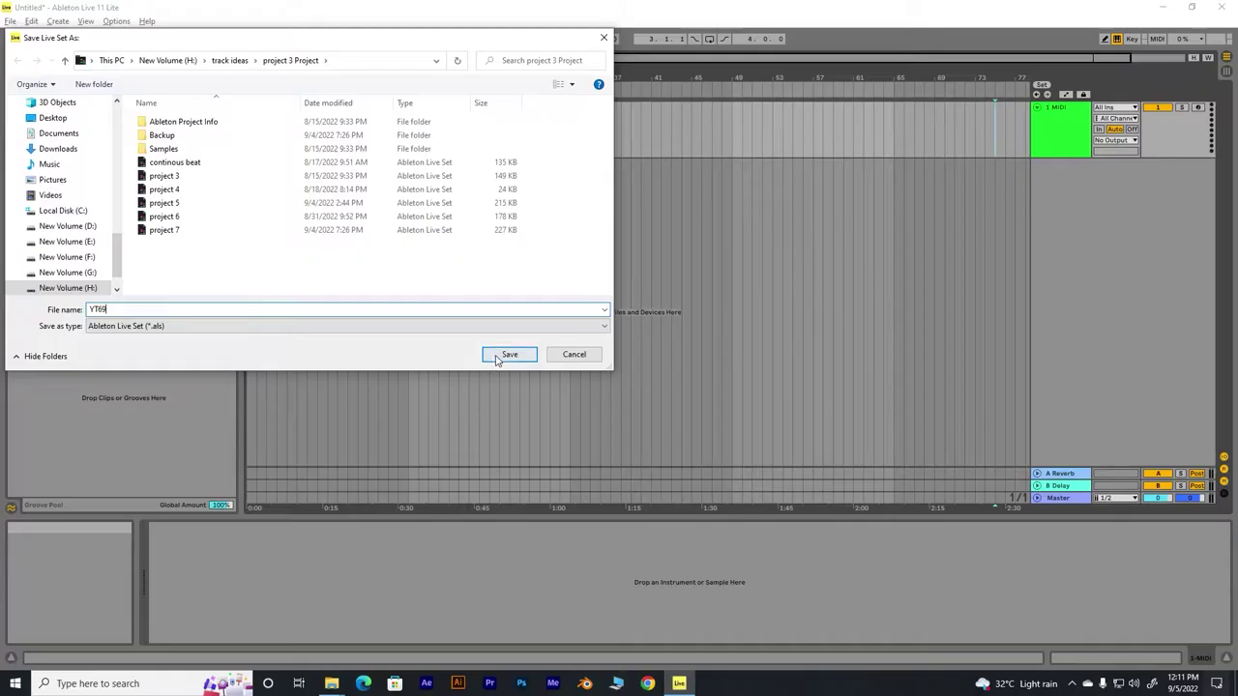
click(509, 353)
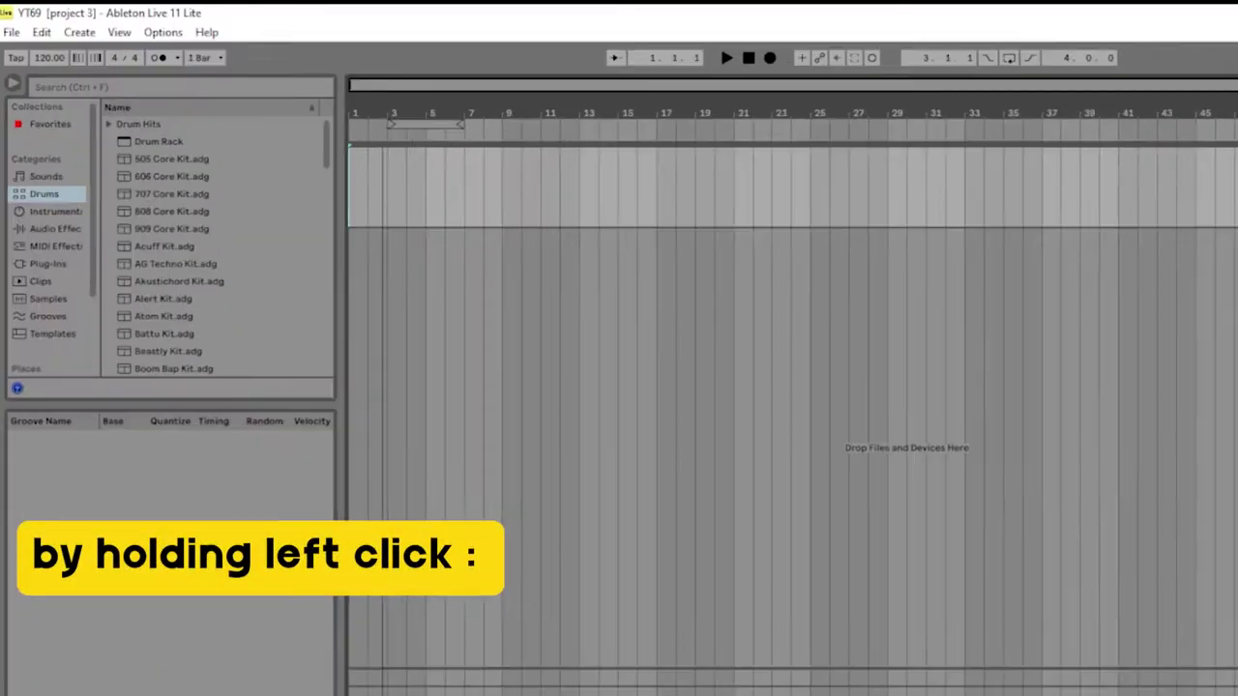
- Switch to Session View and create an empty MIDI clip in the first slot of the 1 MIDI track, enlarging its note editor
drag(493, 133, 382, 250)
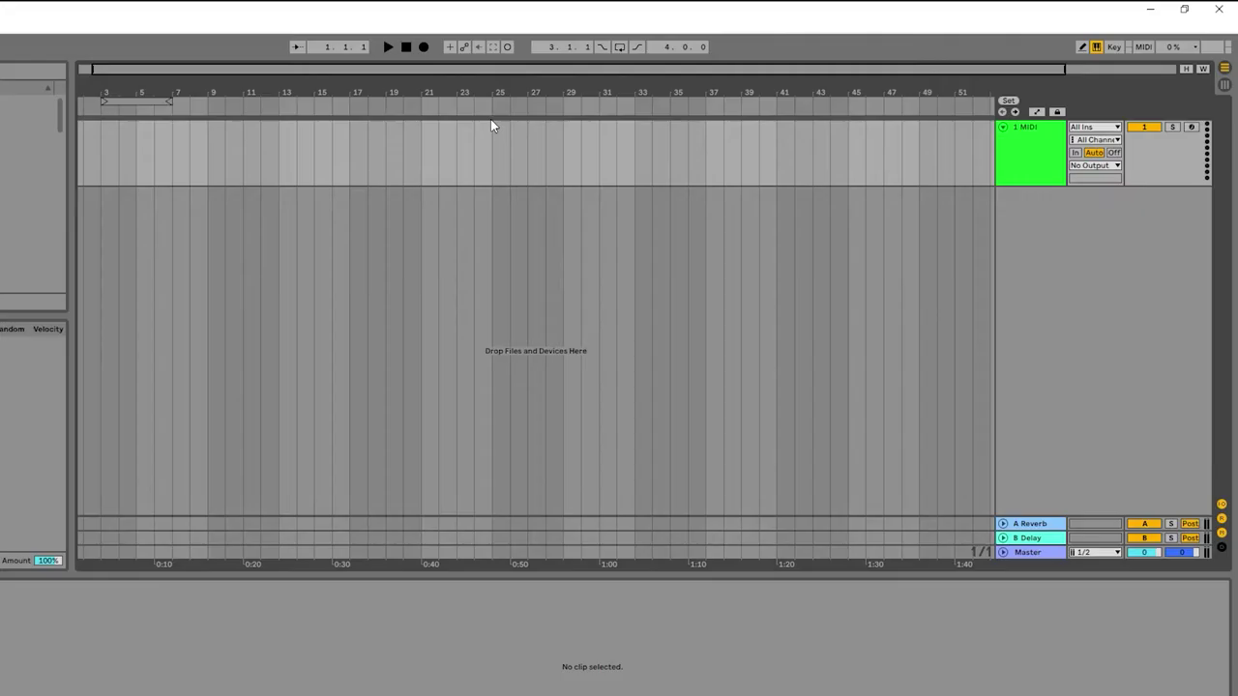
key(Tab)
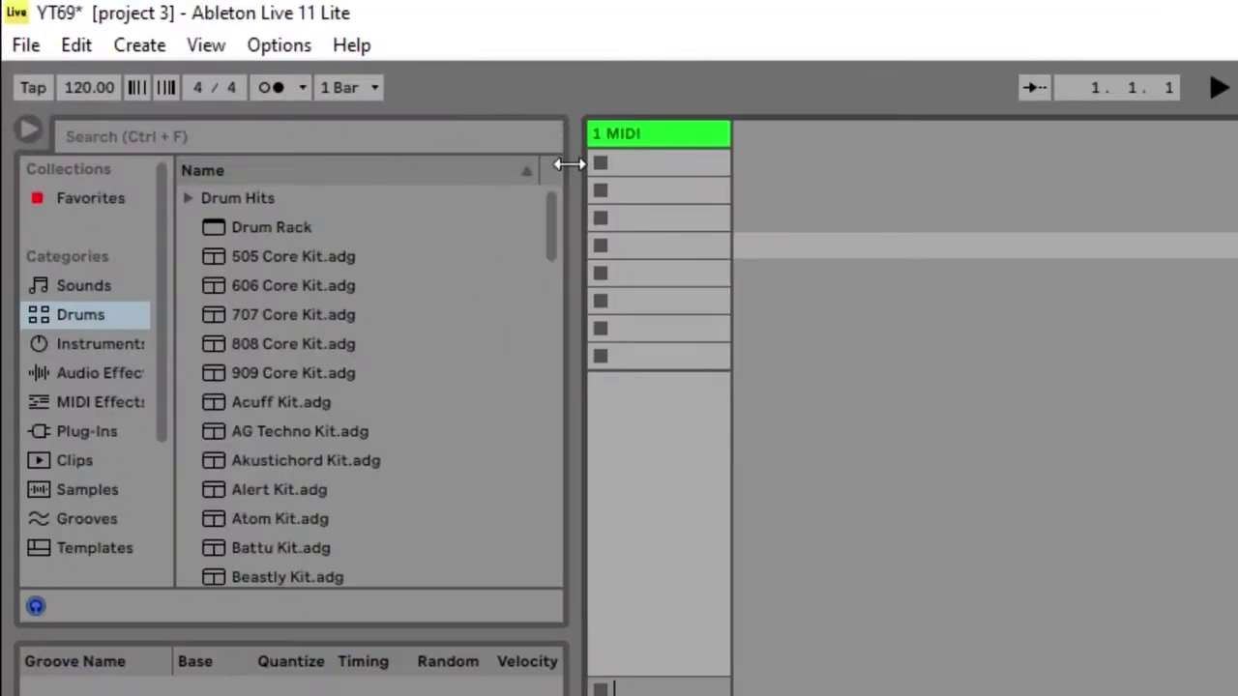
click(655, 163)
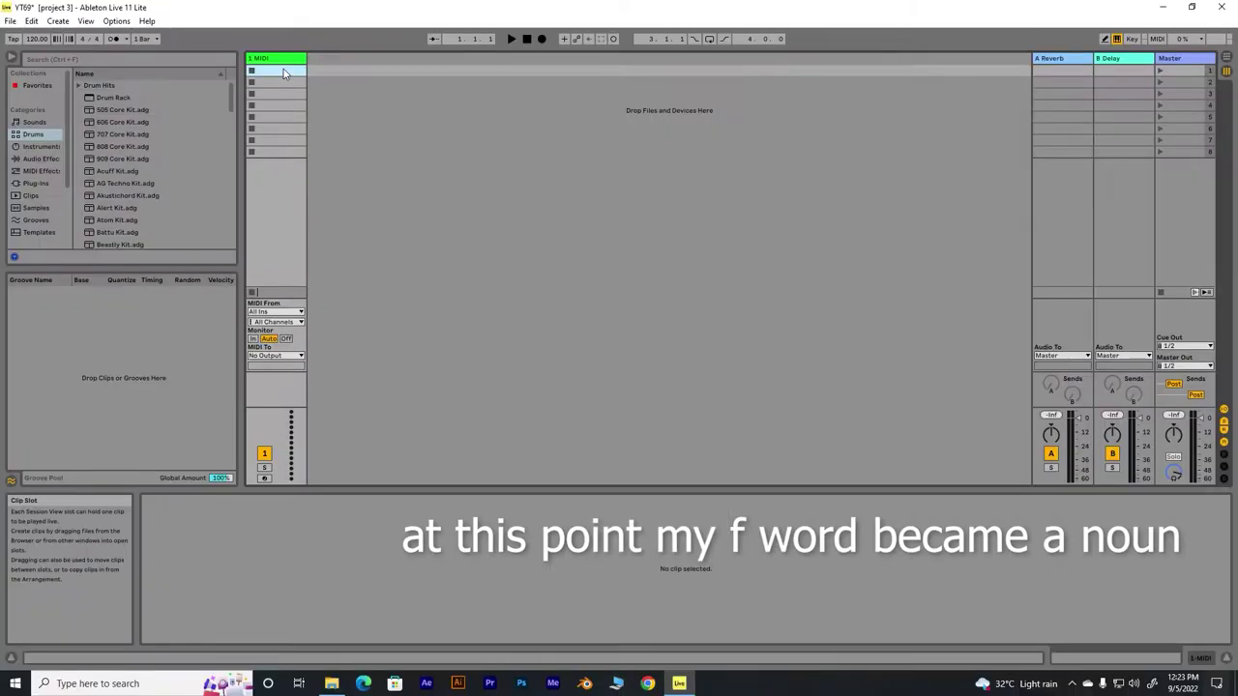
double_click(284, 70)
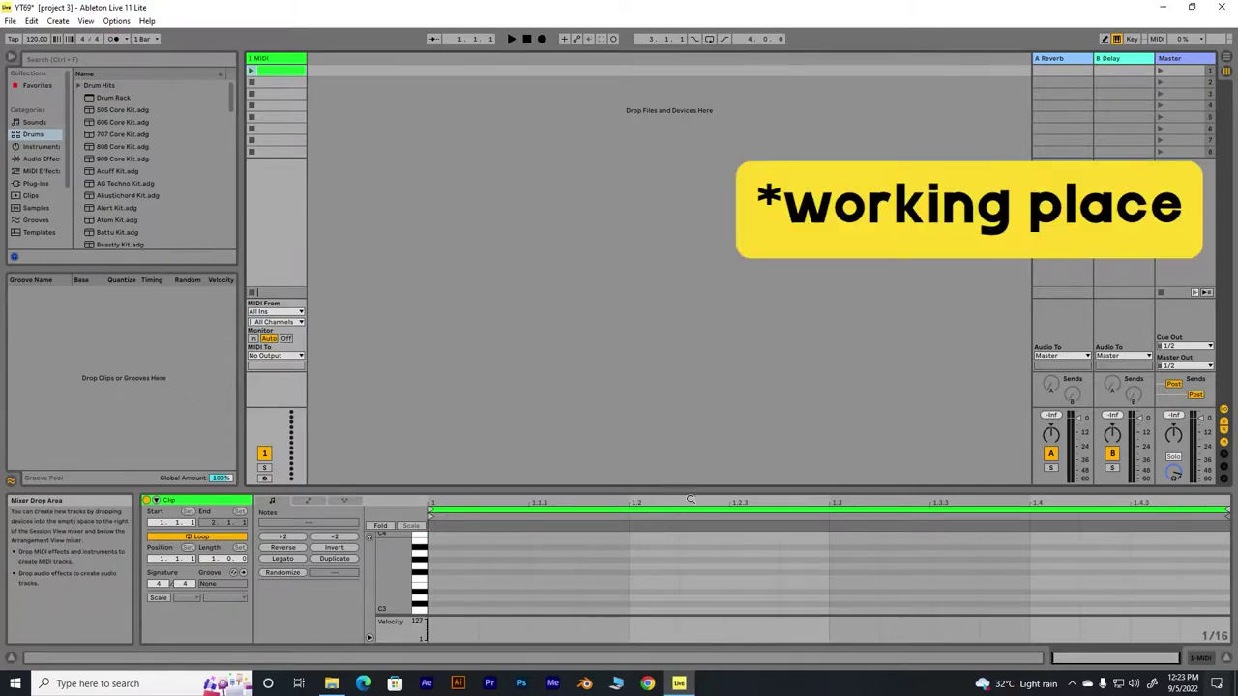
drag(720, 489, 728, 404)
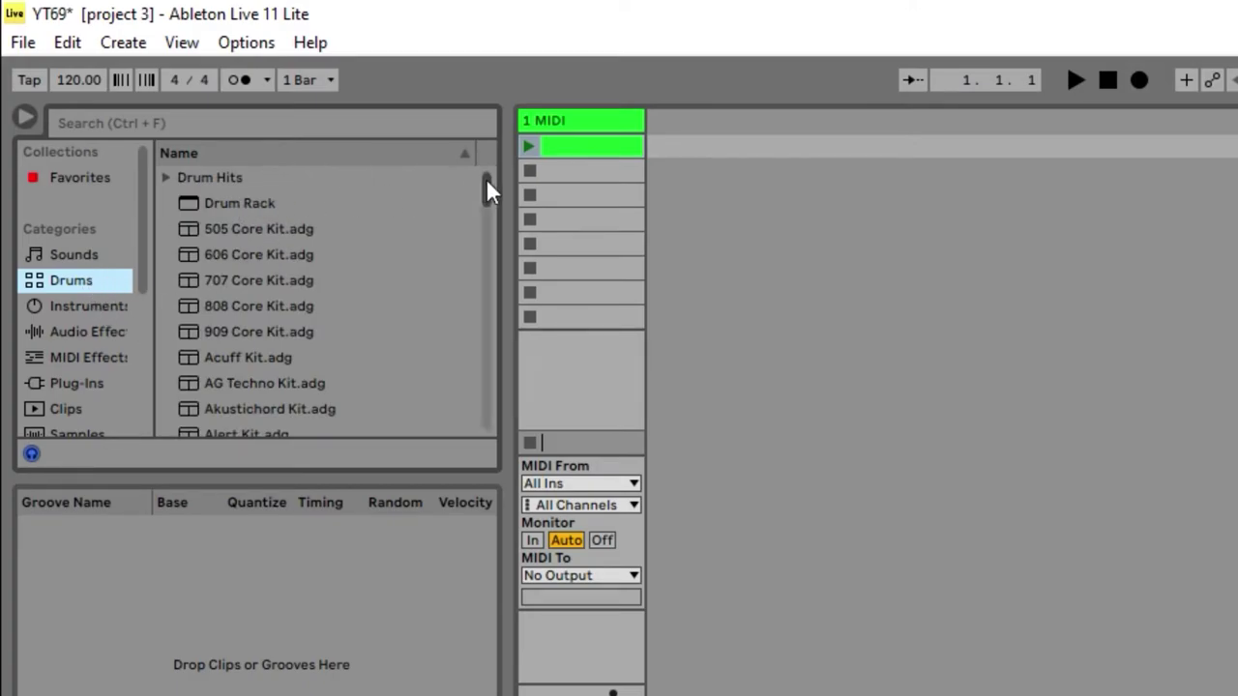
- Preview several drum kits, including 505 Core Kit, and load 808 Core Kit.adg onto the 1 MIDI track
scroll(486, 198, down, 2)
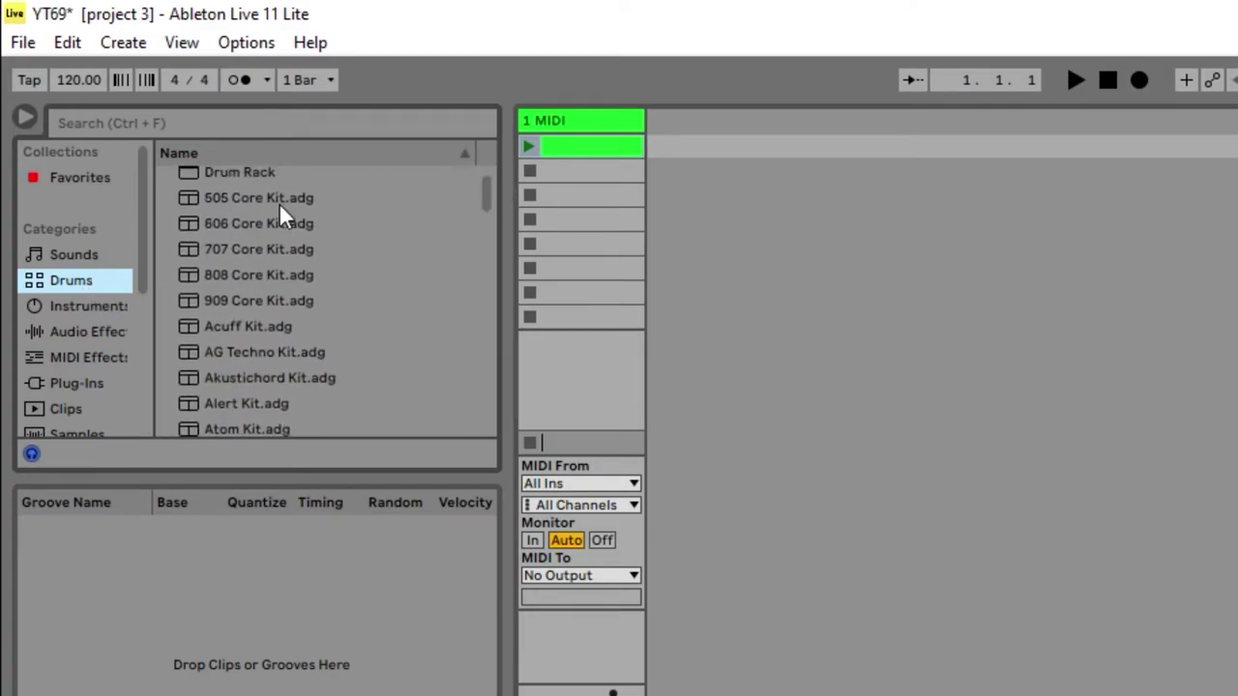
click(287, 203)
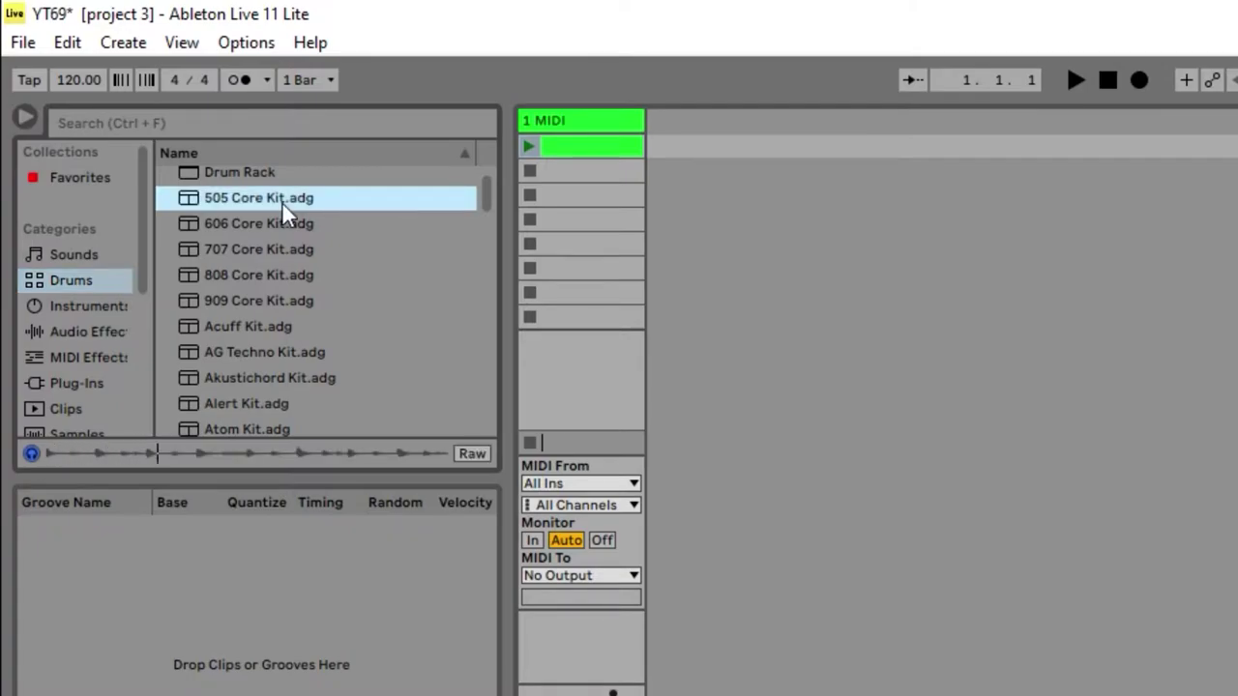
click(271, 232)
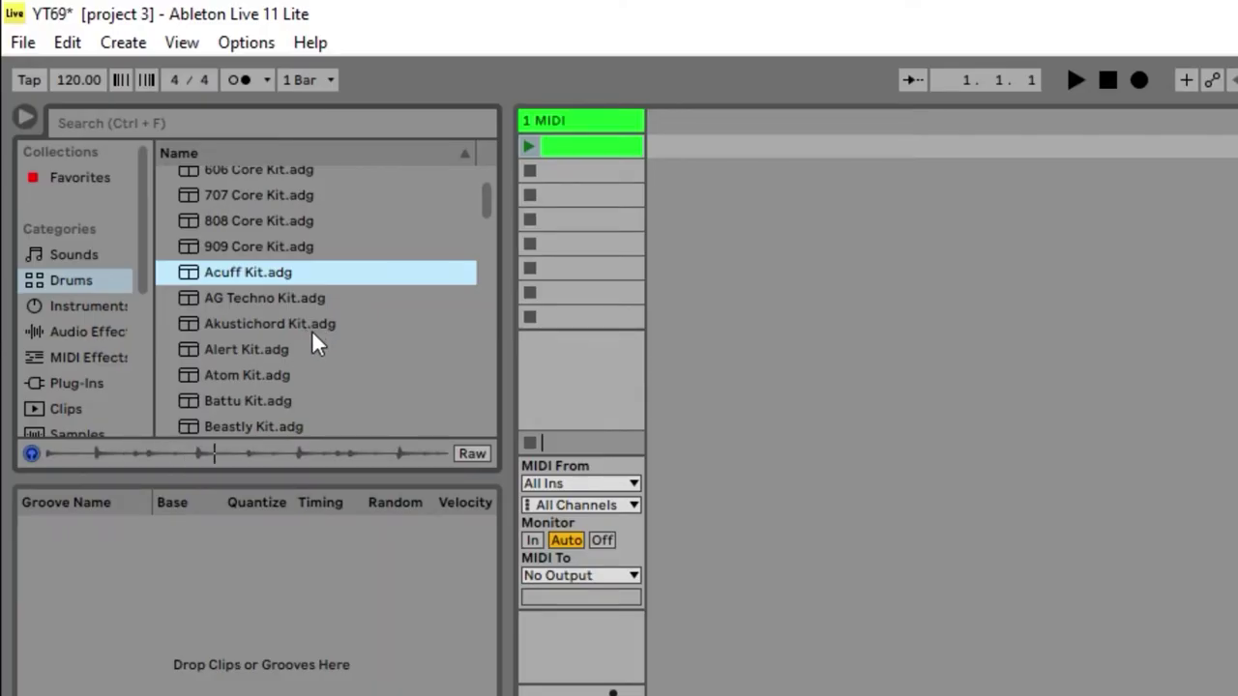
scroll(320, 328, down, 3)
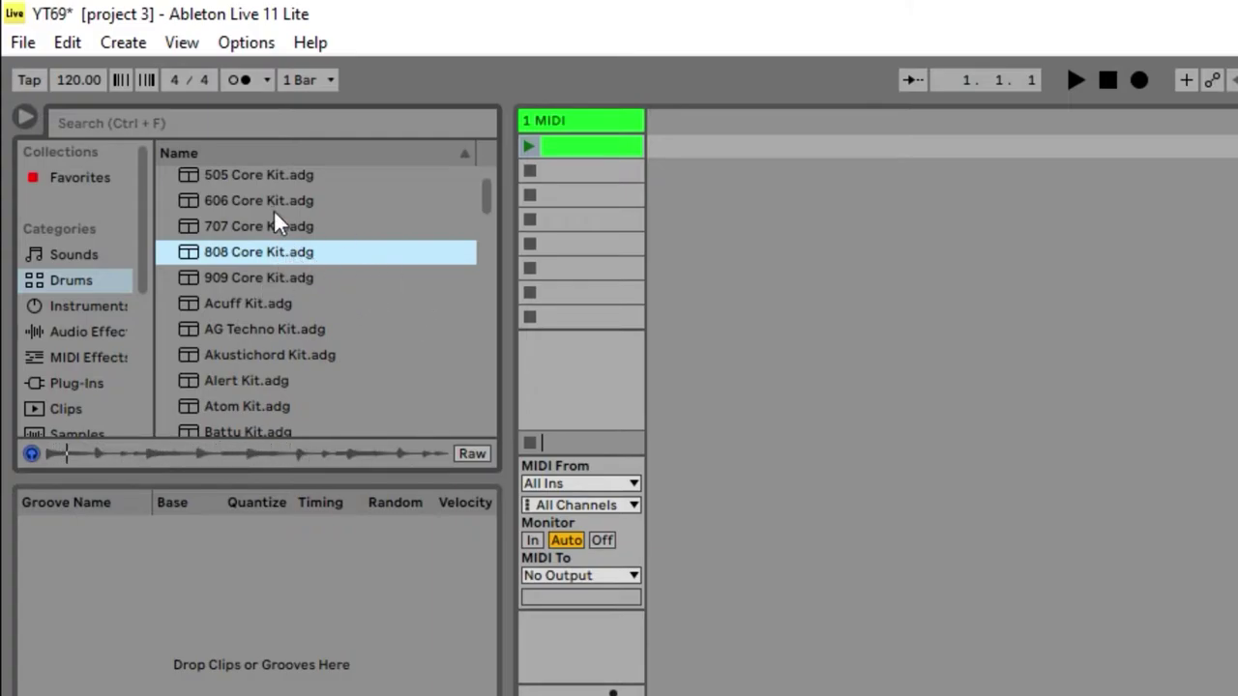
drag(264, 261, 589, 146)
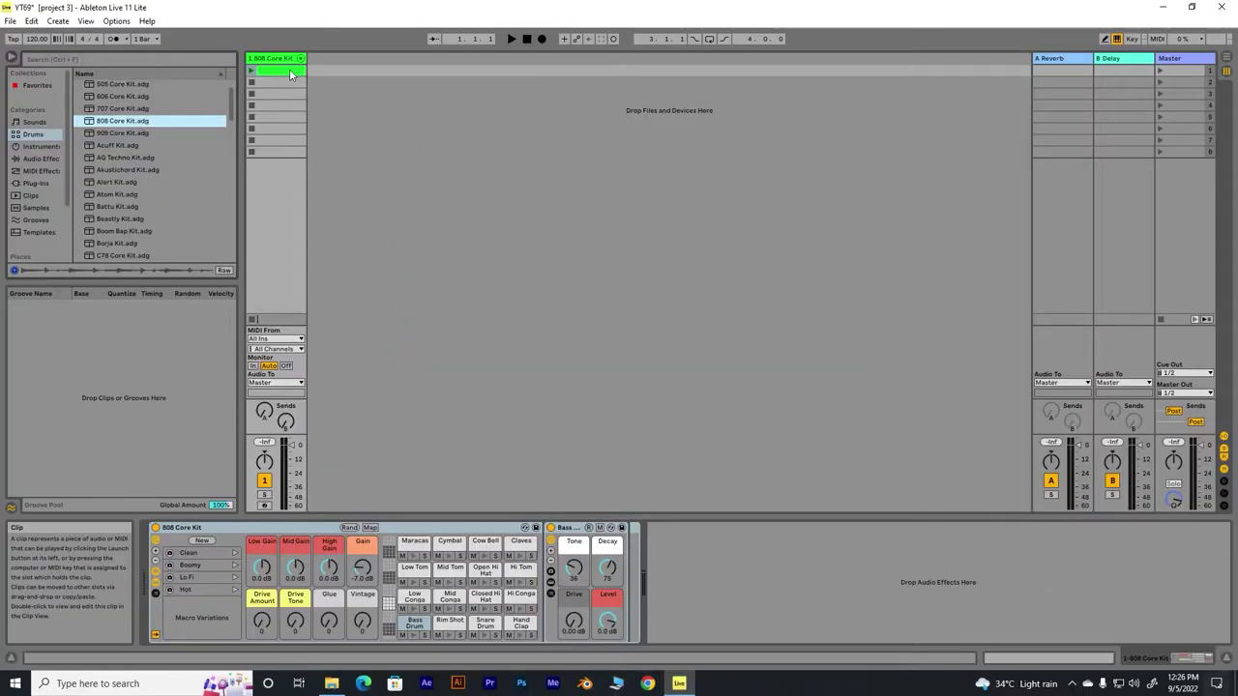
- Open the clip in the first slot and enlarge the note editor to fit all drum rows from Claves to Bass Drum
double_click(284, 70)
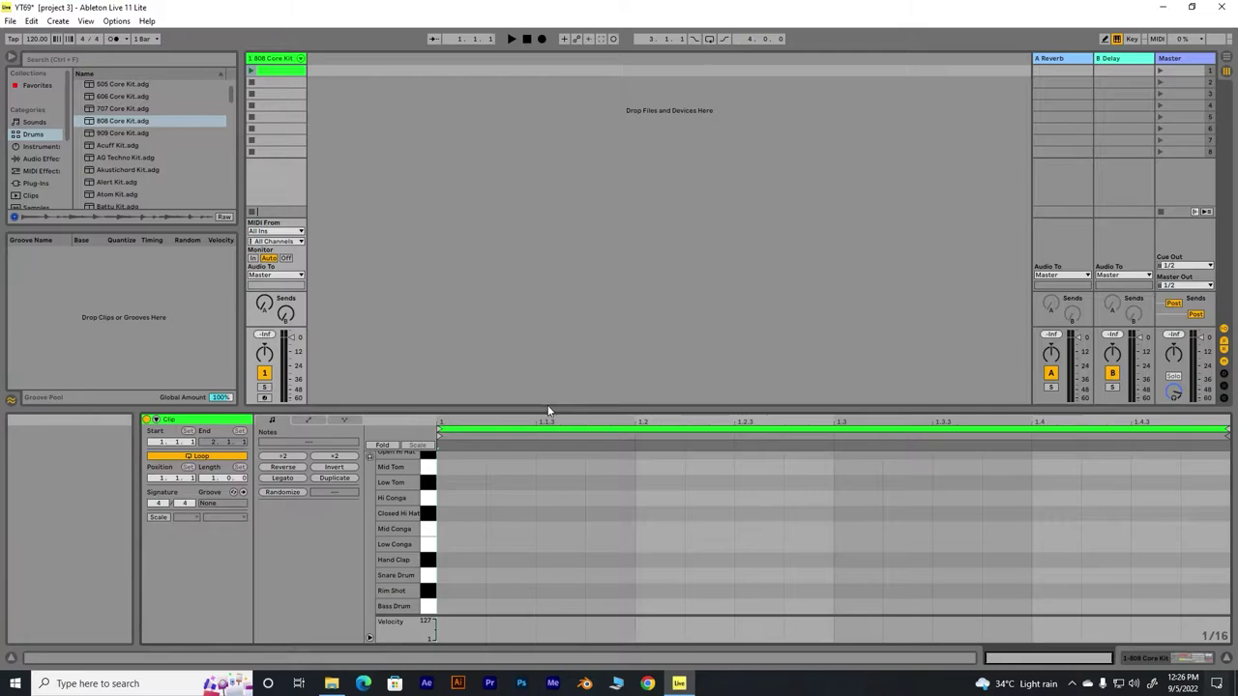
drag(550, 415, 568, 281)
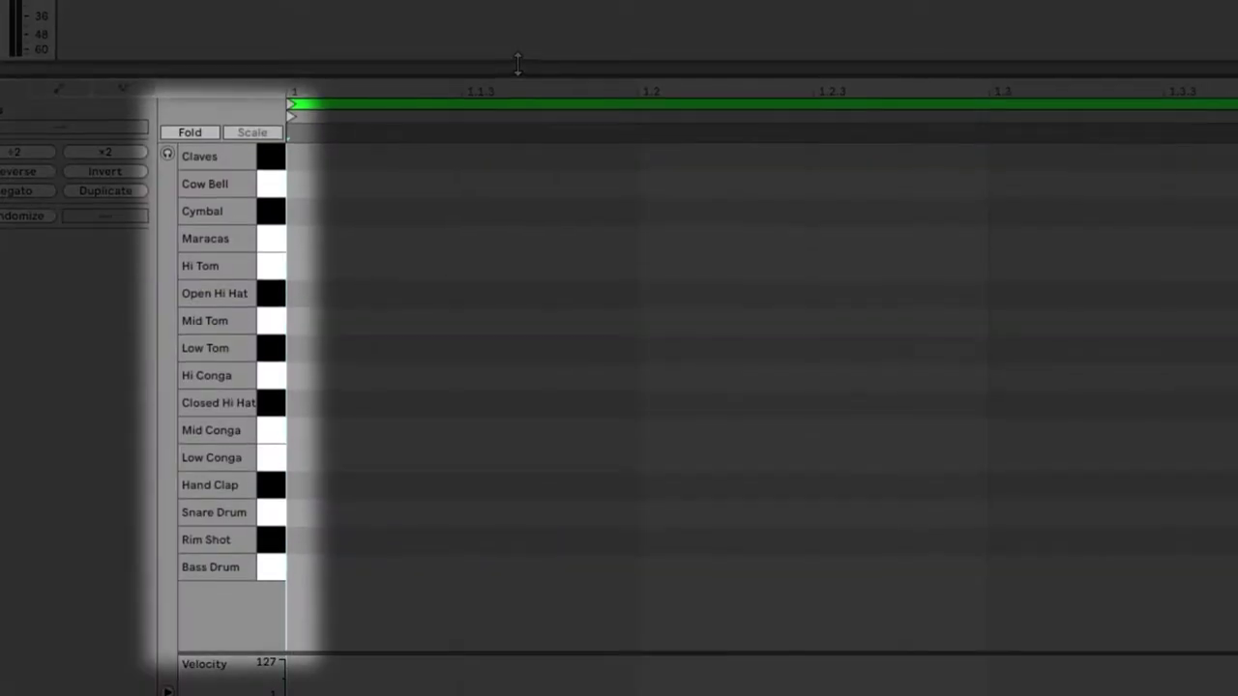
drag(517, 63, 522, 121)
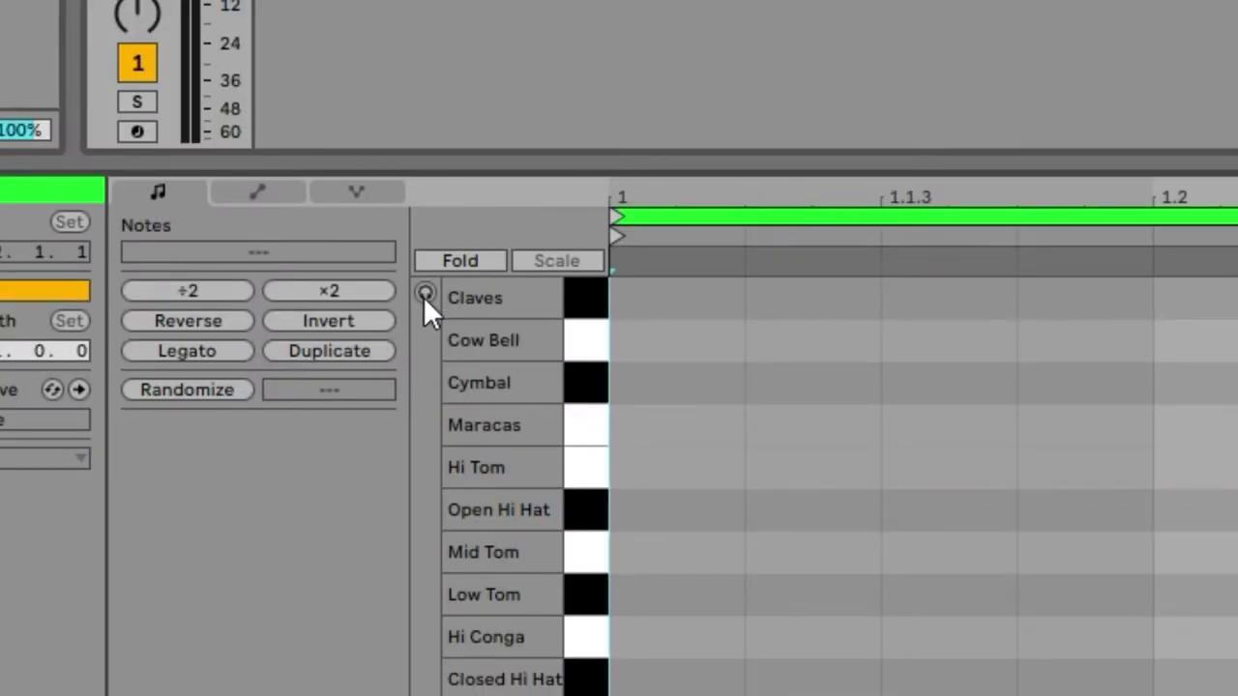
- Turn on note preview in the clip's note editor and audition the Cow Bell sound
click(427, 294)
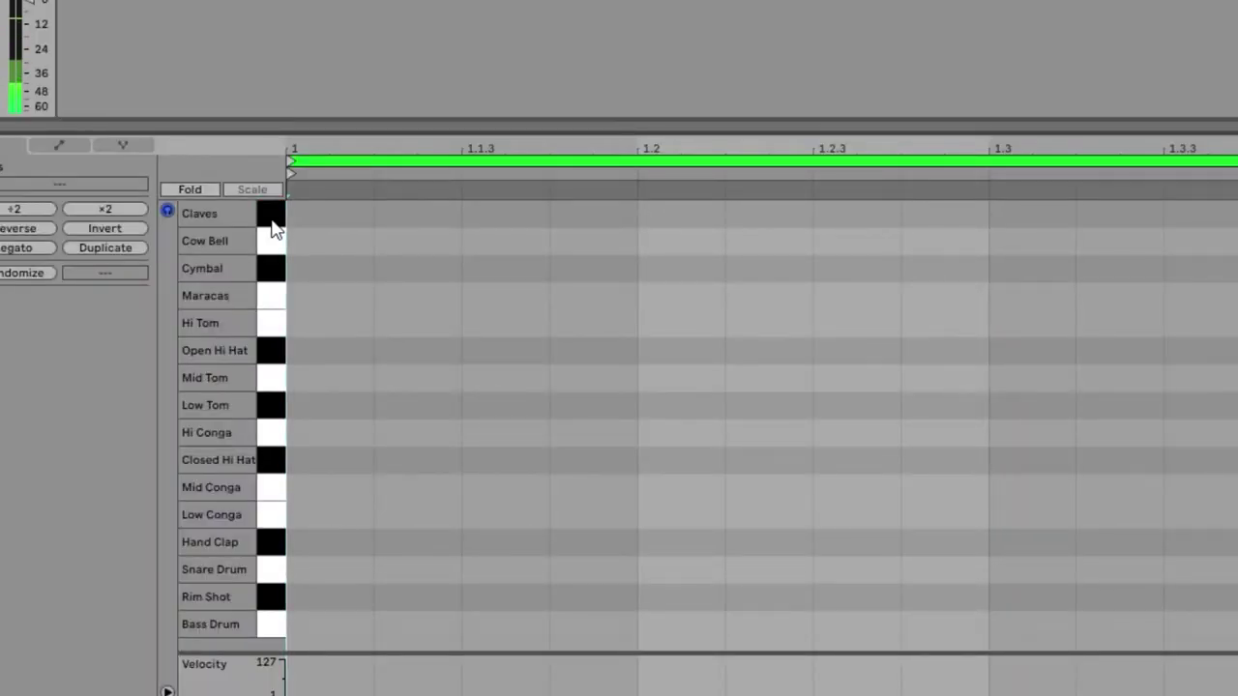
click(276, 243)
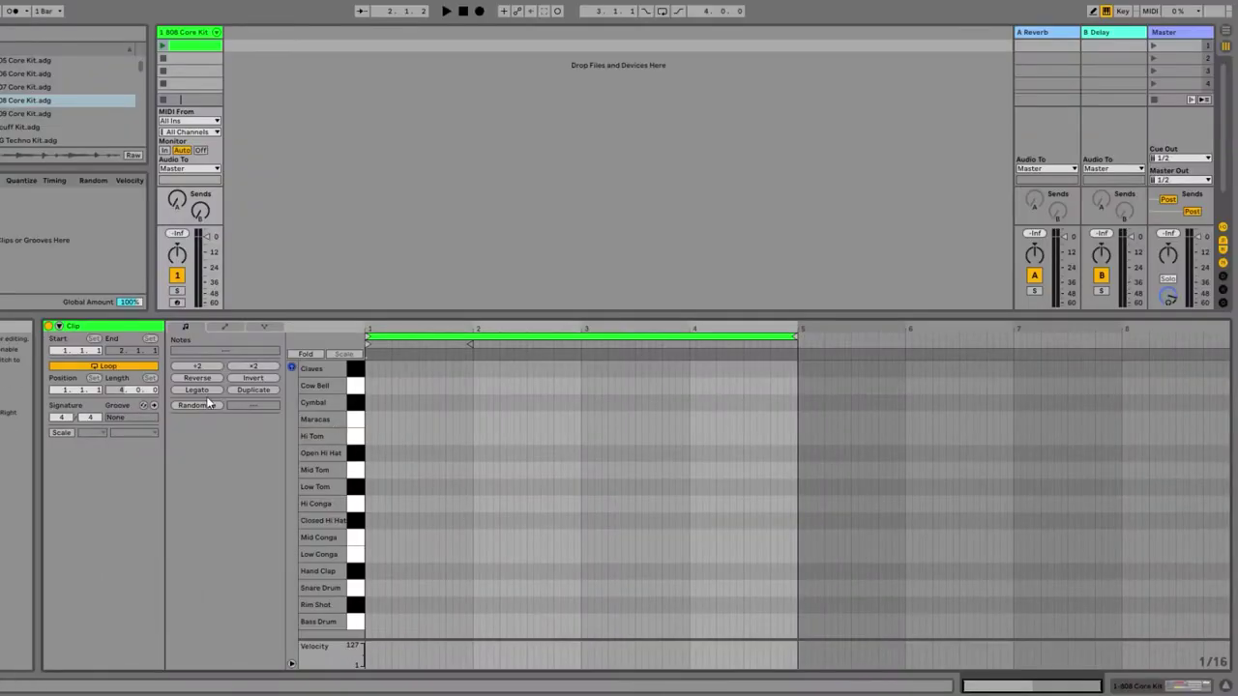
- Set the clip's loop length to 4 bars
key(Up)
key(Up)
key(Up)
key(Up)
key(Down)
key(Down)
key(Down)
key(Down)
key(Down)
key(Down)
key(Down)
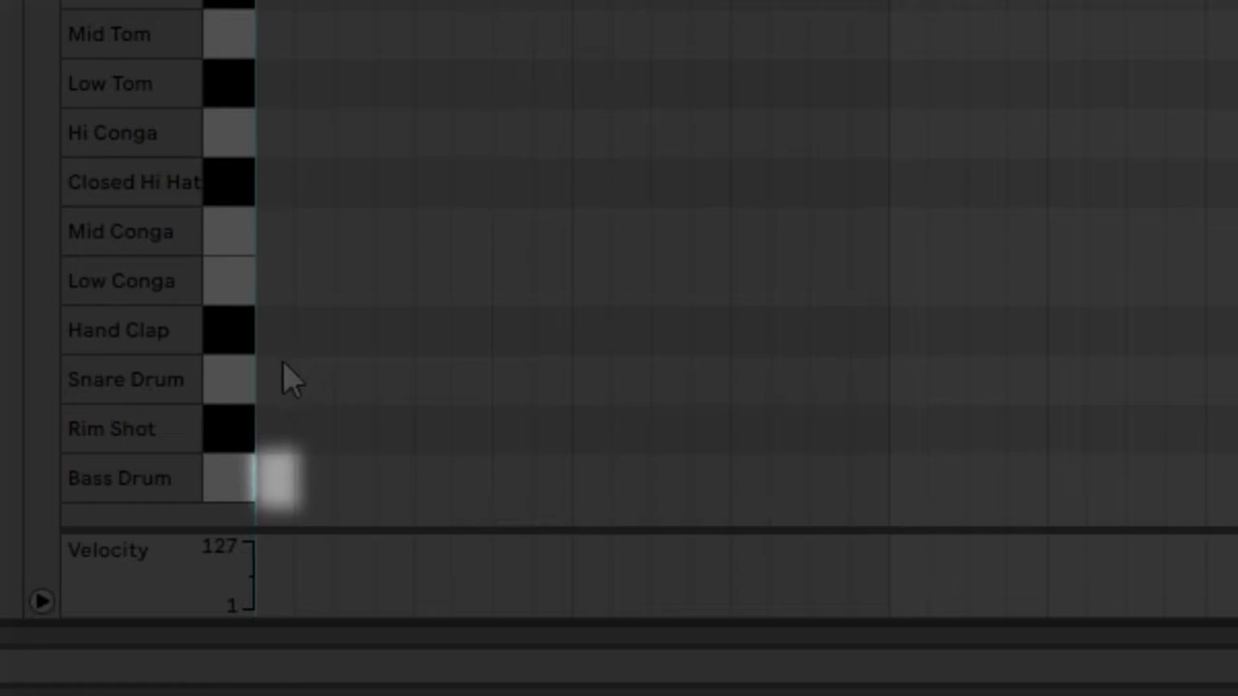
- Add a sixteenth-length Bass Drum note at the start of bar 1 and audition the Bass Drum sound
double_click(279, 478)
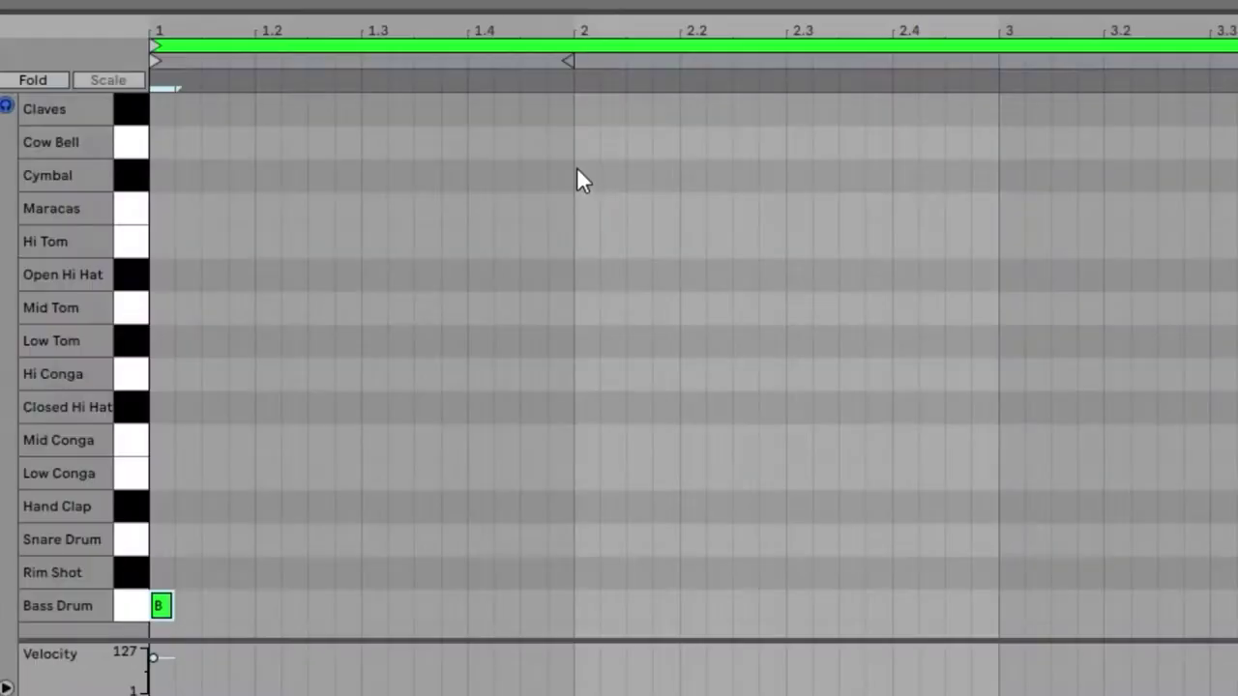
click(127, 605)
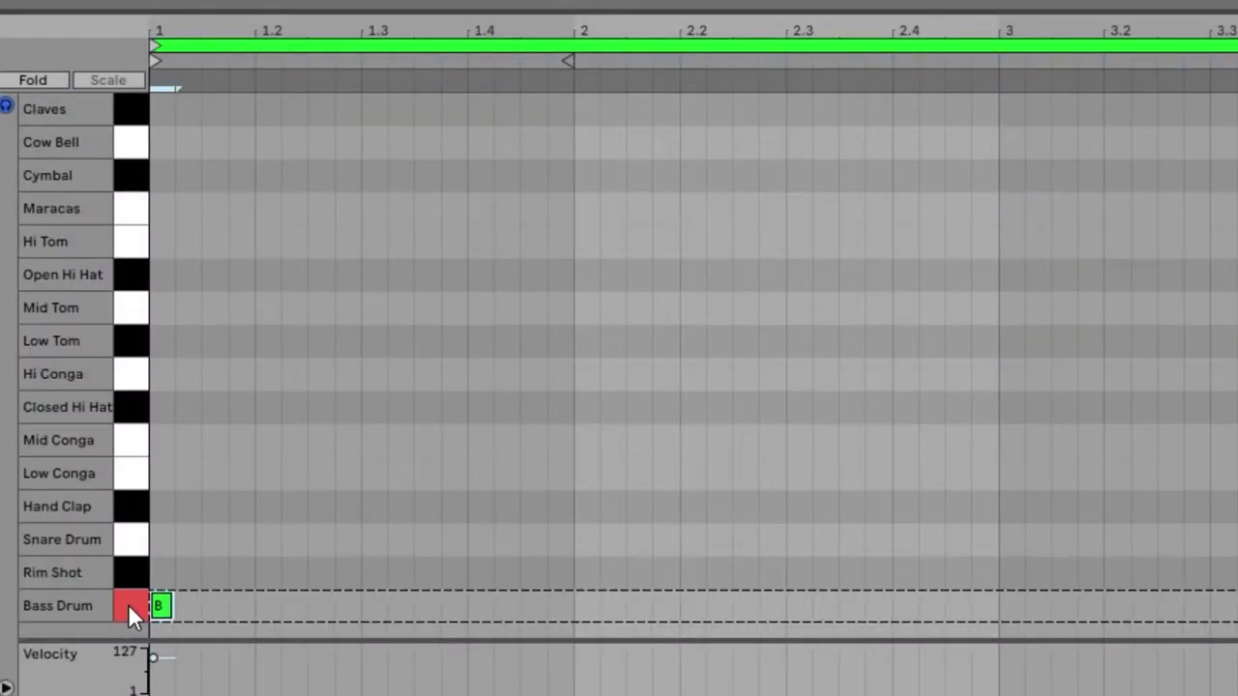
click(465, 599)
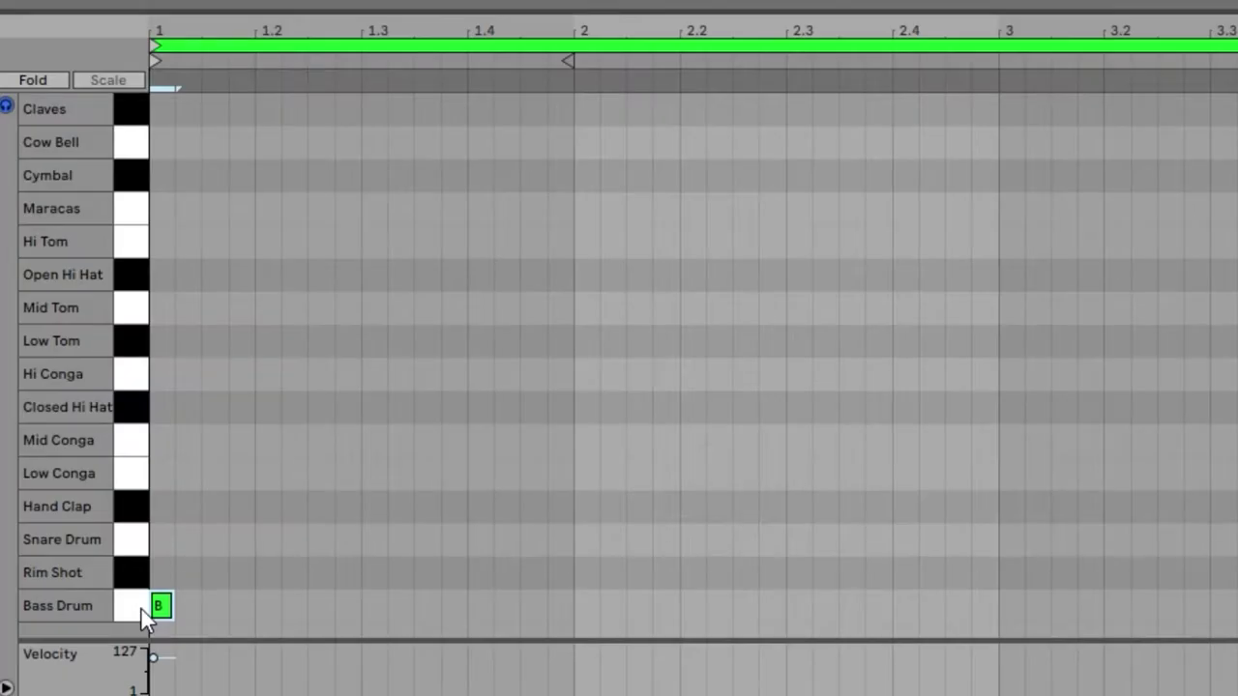
- Add a sixteenth-length Bass Drum note at the start of bar 2
click(443, 567)
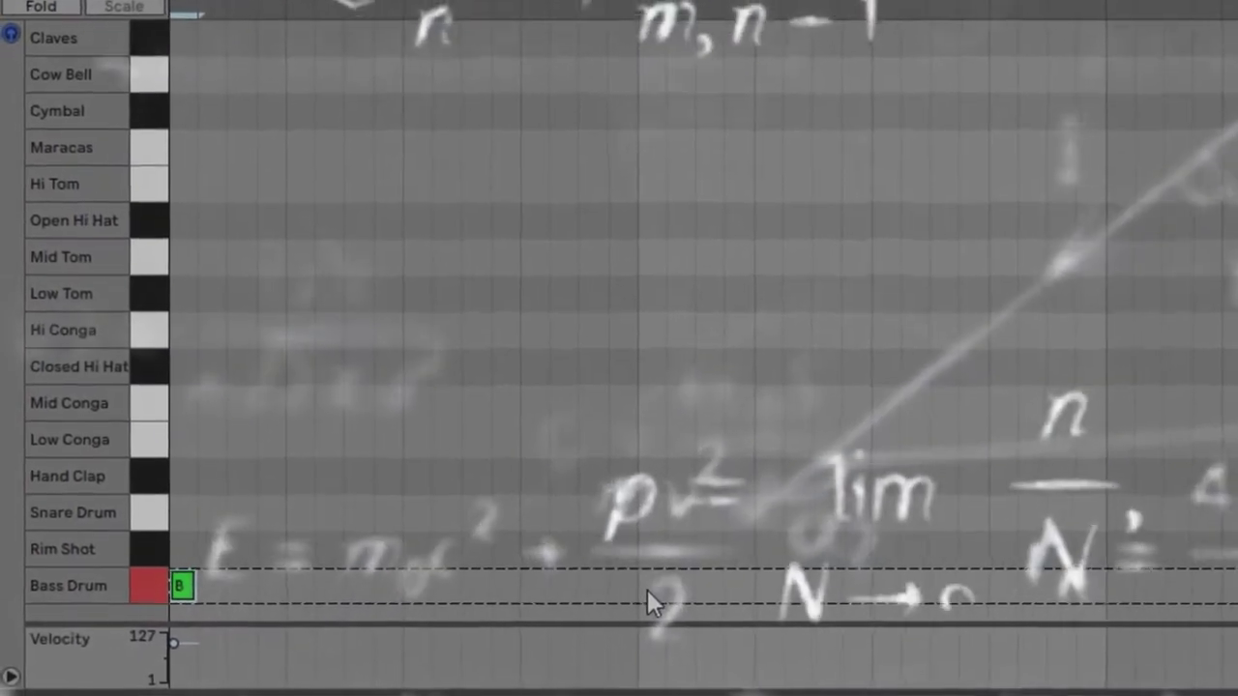
double_click(673, 579)
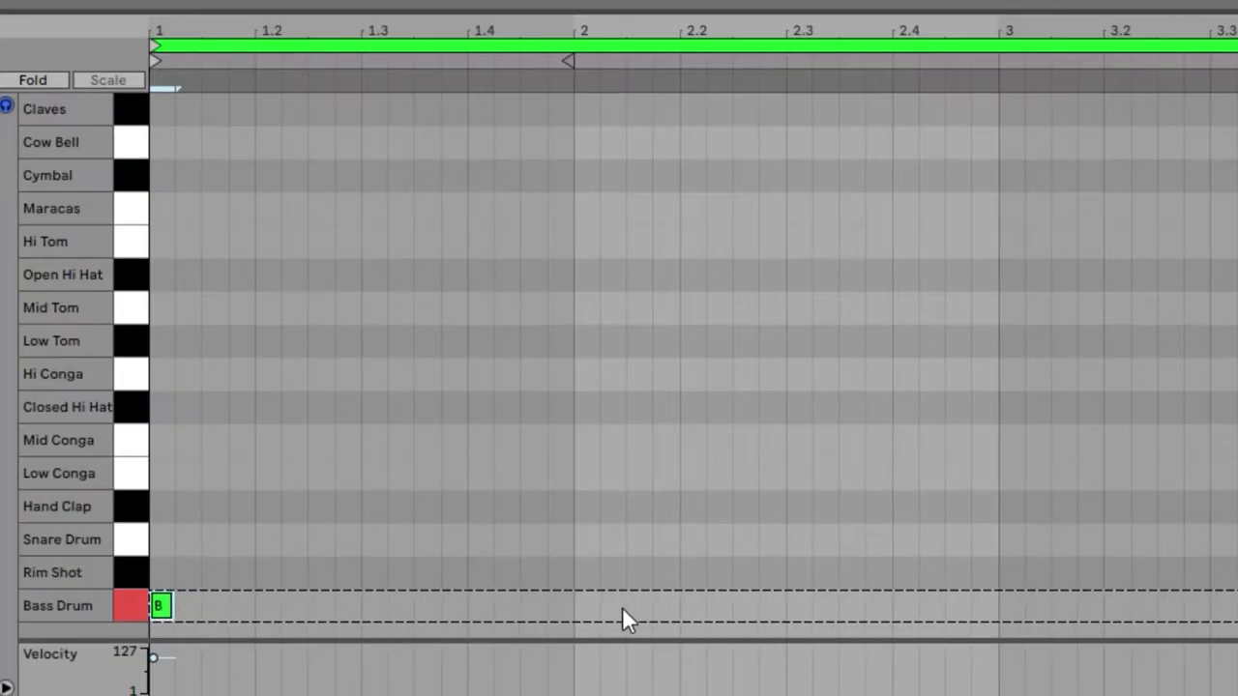
double_click(583, 608)
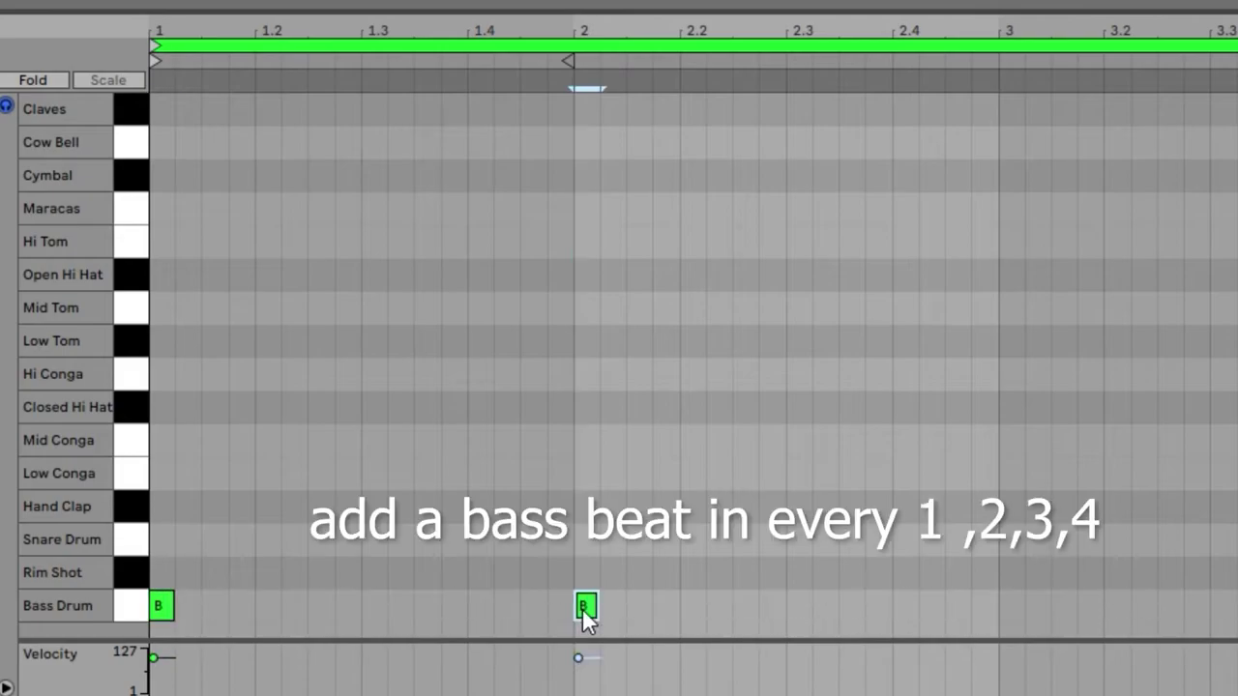
- Duplicate the two Bass Drum notes to the starts of bars 3 and 4 and play the clip
click(153, 605)
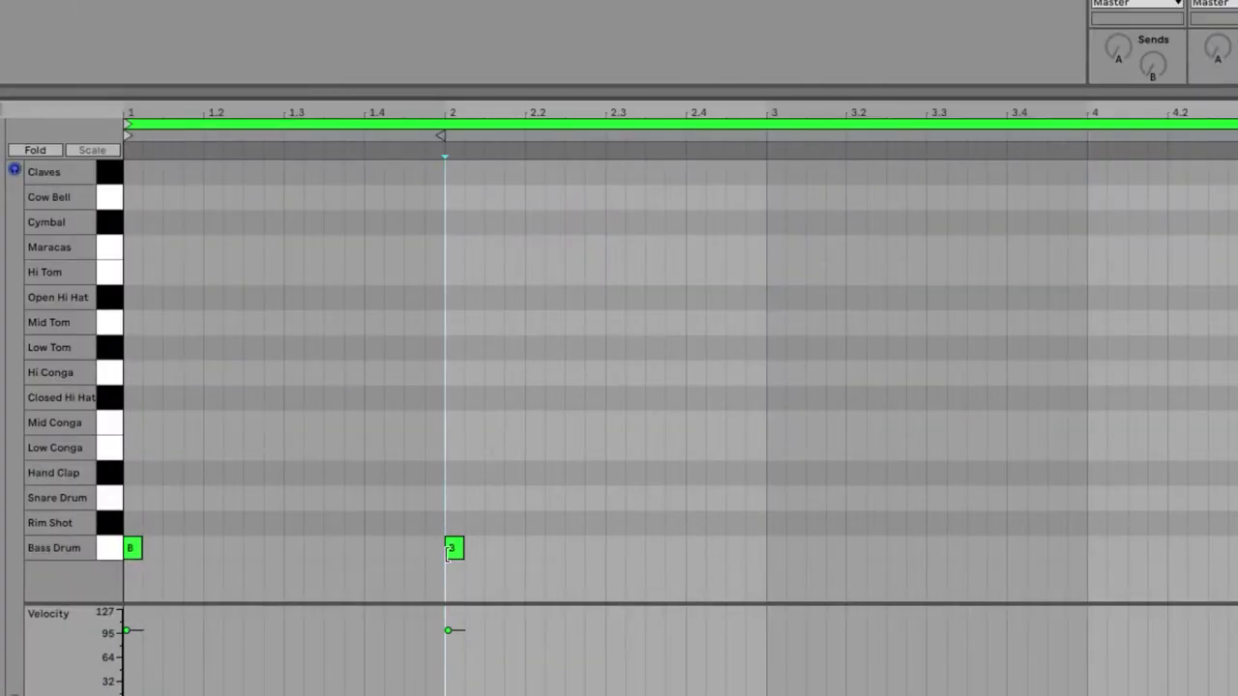
drag(531, 564, 234, 525)
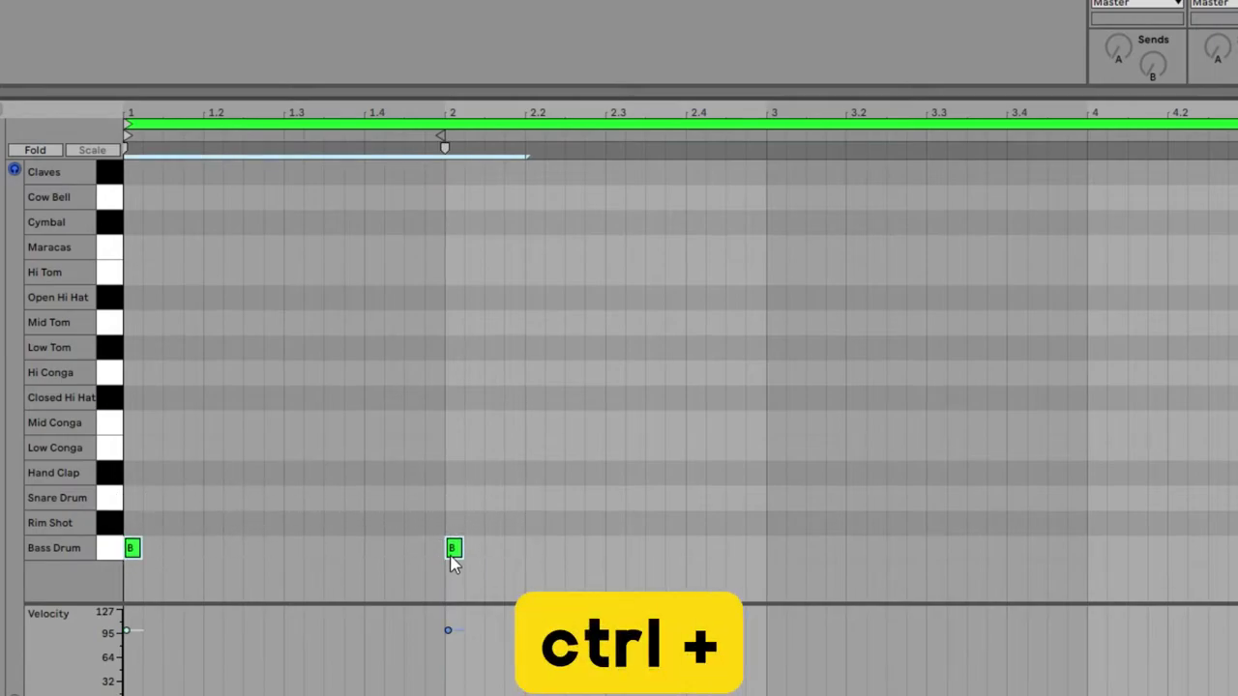
key(ctrl+d)
drag(534, 549, 784, 544)
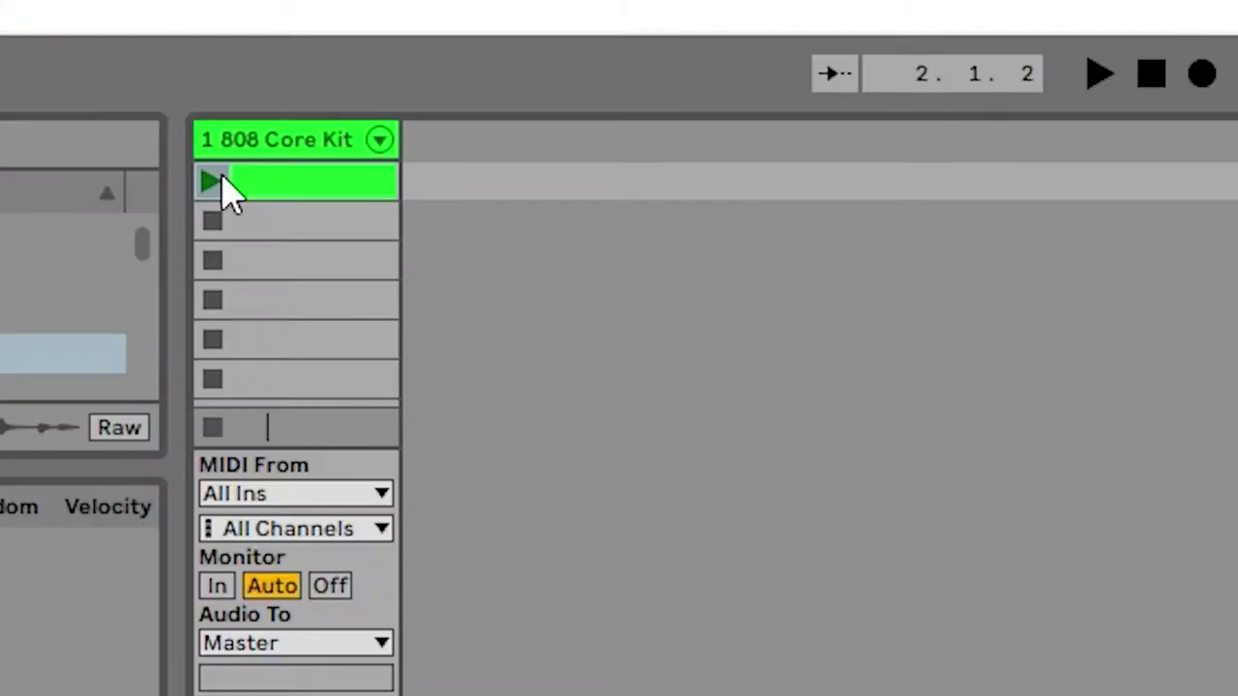
click(254, 70)
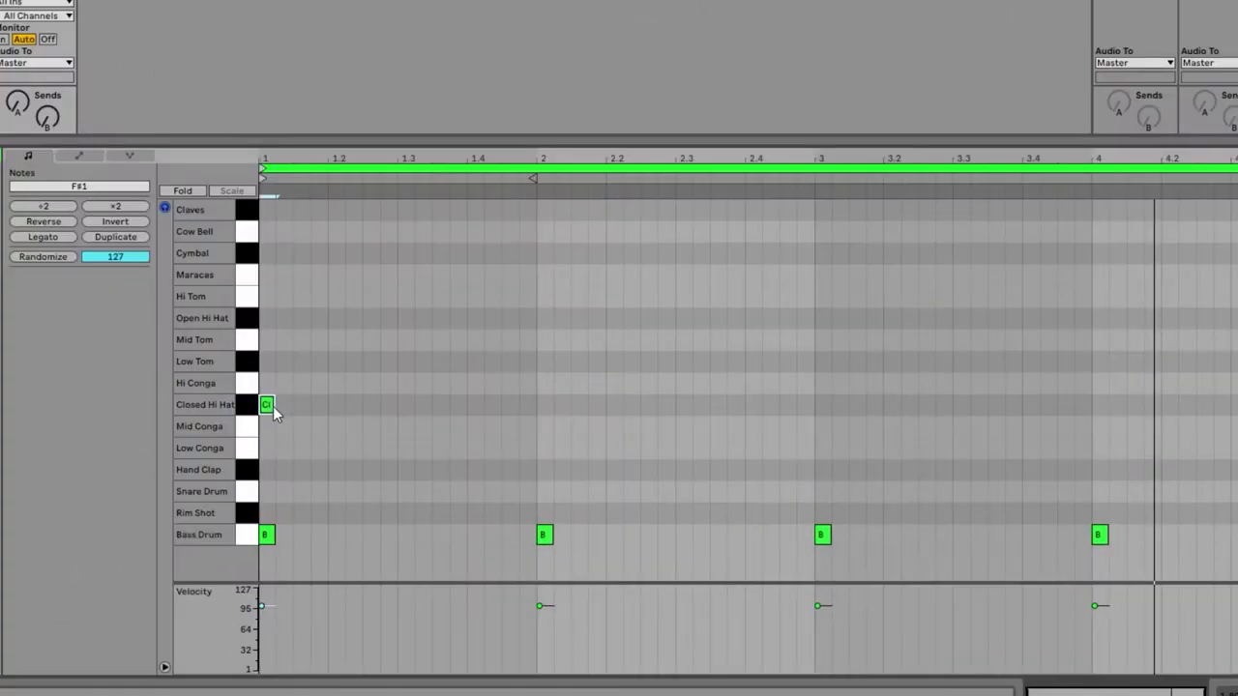
- Add sixteenth-length Closed Hi Hat notes on every eighth across the rest of bar 1
double_click(300, 406)
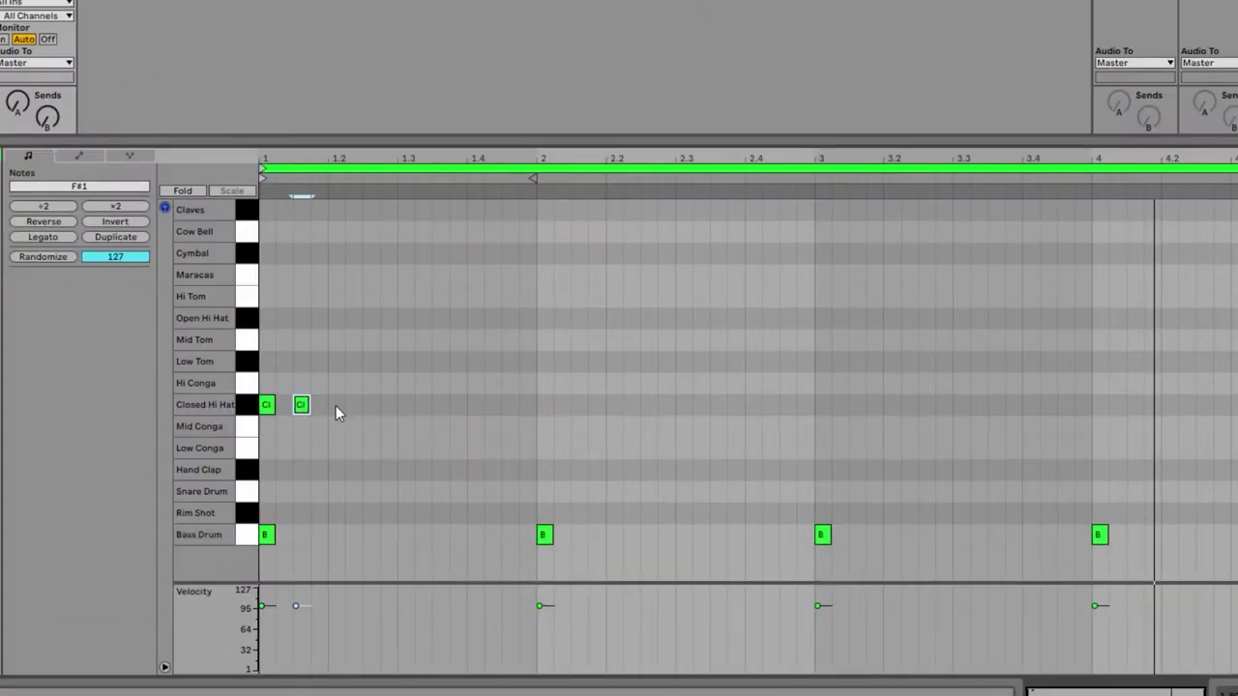
double_click(371, 405)
double_click(402, 405)
double_click(567, 450)
double_click(592, 451)
double_click(618, 450)
- Duplicate the bar 1 Closed Hi Hat pattern through bars 2, 3 and 4
drag(631, 431, 441, 470)
key(ctrl+d)
key(ctrl+d)
drag(1040, 478, 434, 417)
key(ctrl+d)
key(ctrl+z)
scroll(774, 437, left, 5)
drag(1041, 474, 884, 437)
key(ctrl+d)
key(ctrl+d)
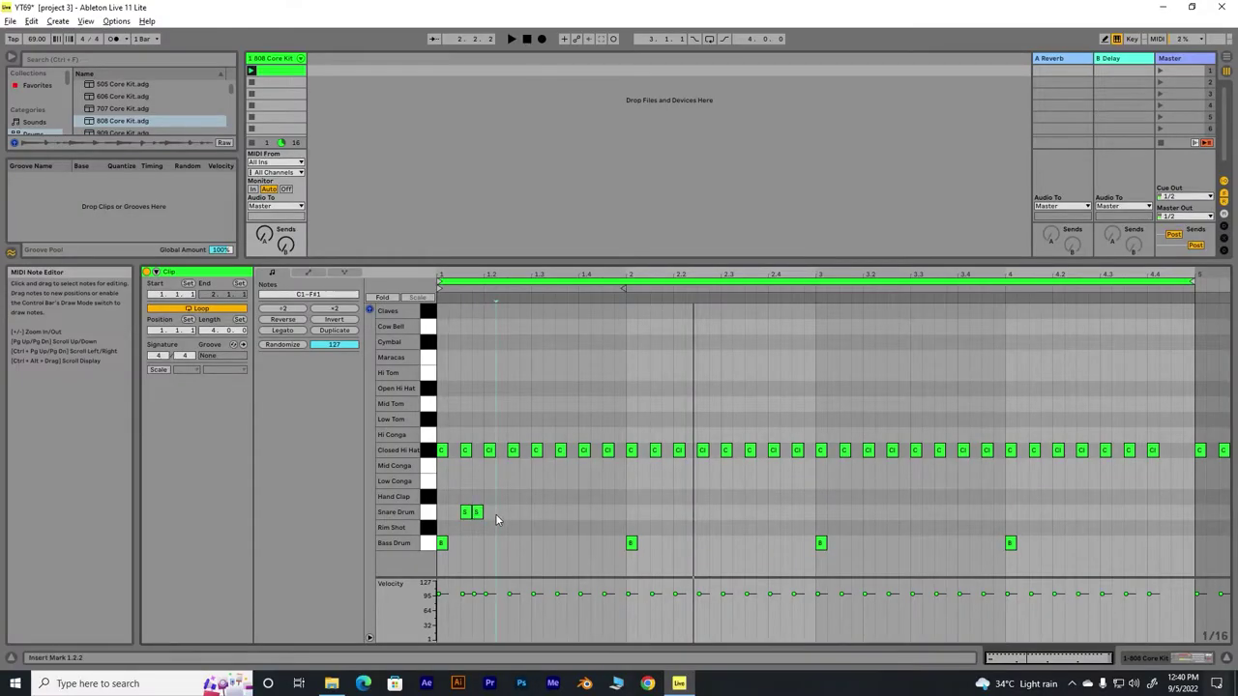
- Try out Snare Drum and Bass Drum notes on different sixteenths early in bar 1 and play the clip
click(495, 513)
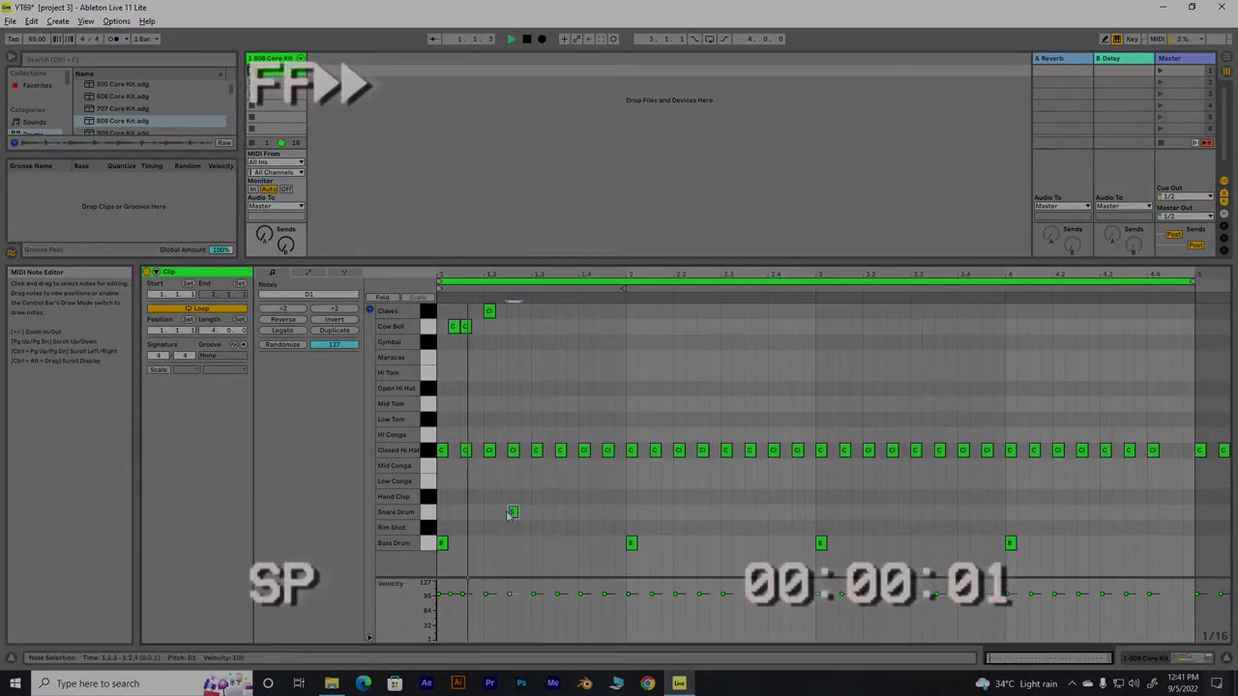
double_click(443, 512)
double_click(443, 513)
double_click(466, 544)
double_click(465, 543)
double_click(465, 544)
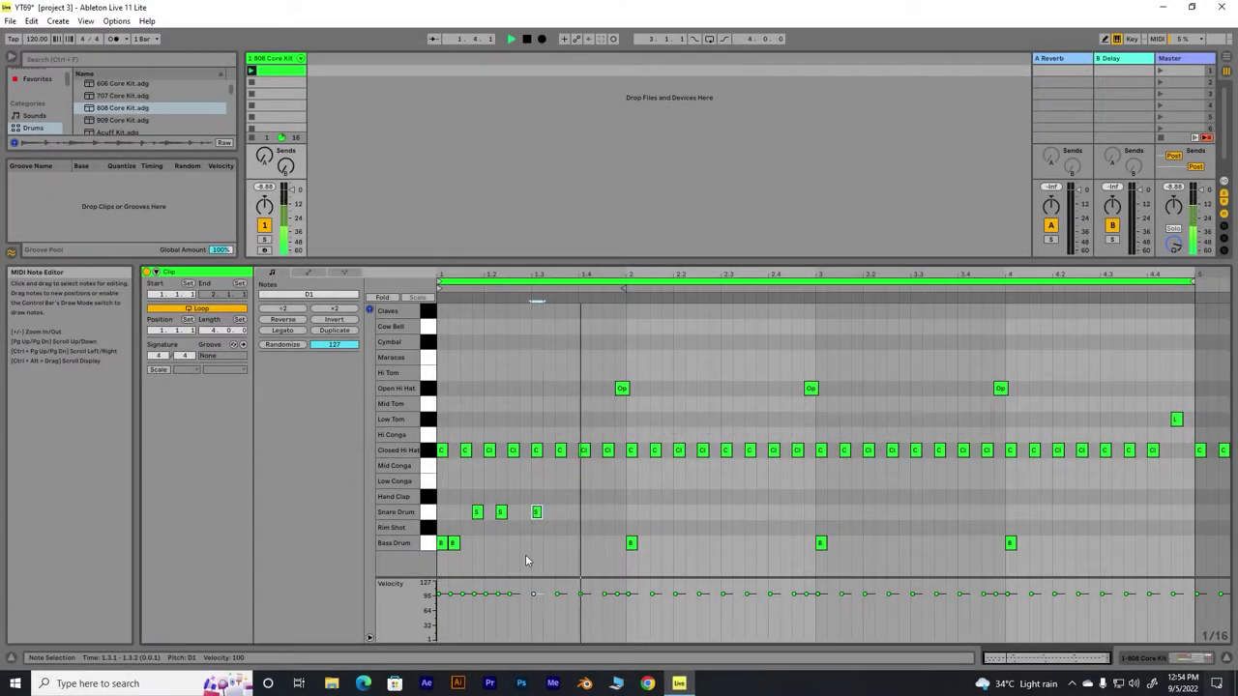
key(space)
double_click(477, 512)
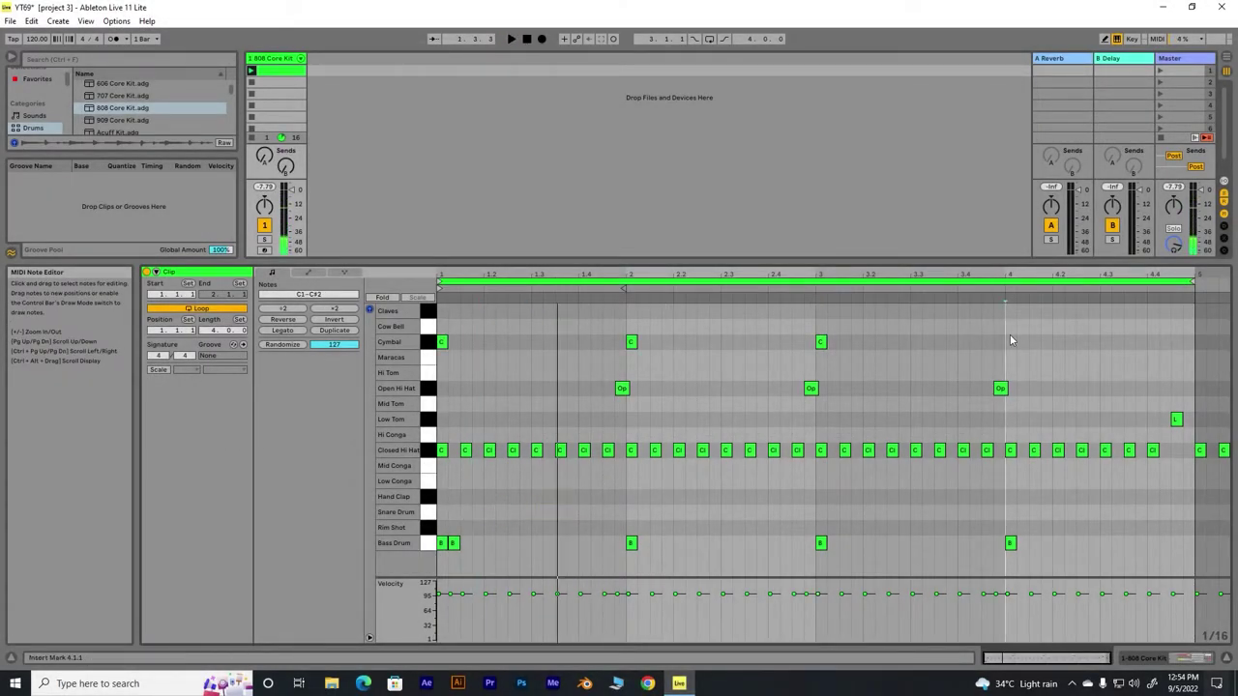
key(space)
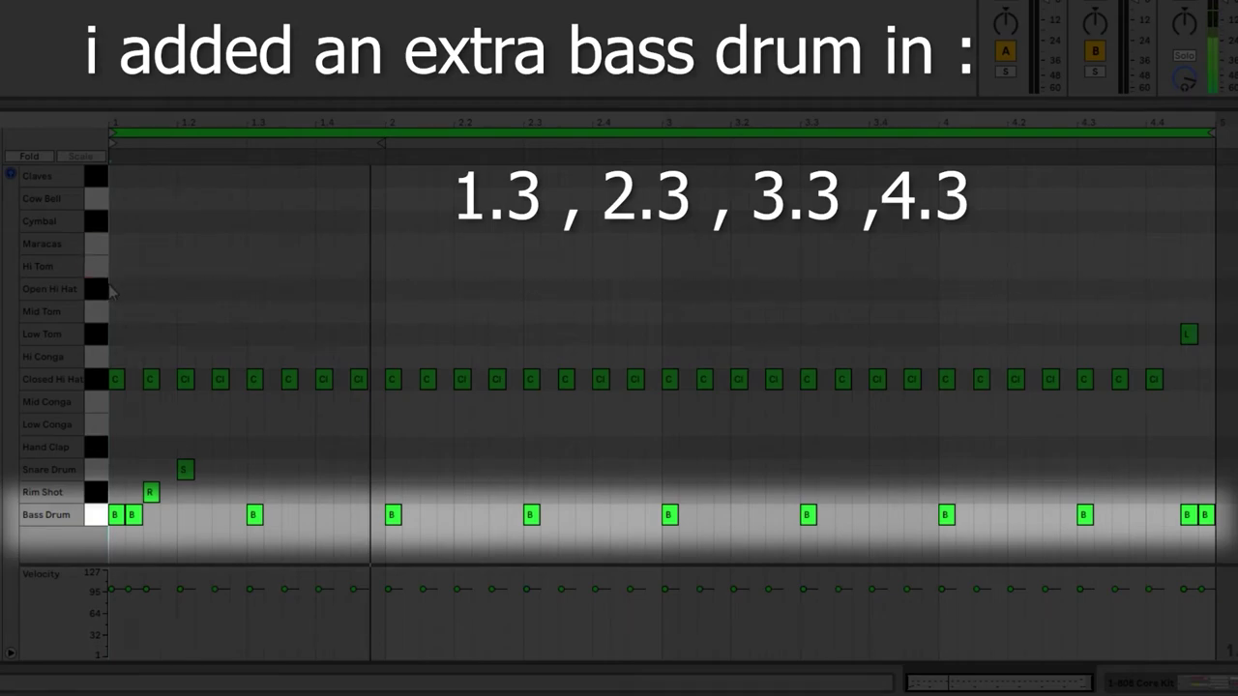
- Add an eighth-length Open Hi Hat note at 1.4.3, in the gap between the Closed Hi Hat notes
double_click(115, 291)
key(space)
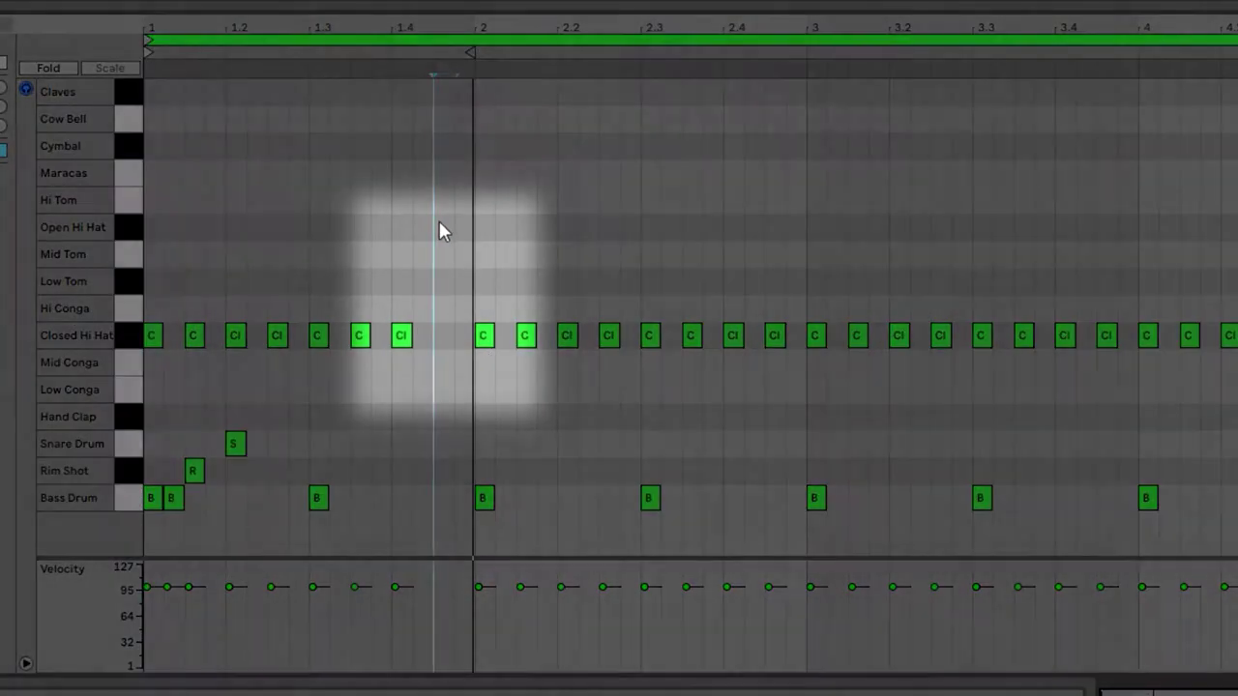
double_click(441, 227)
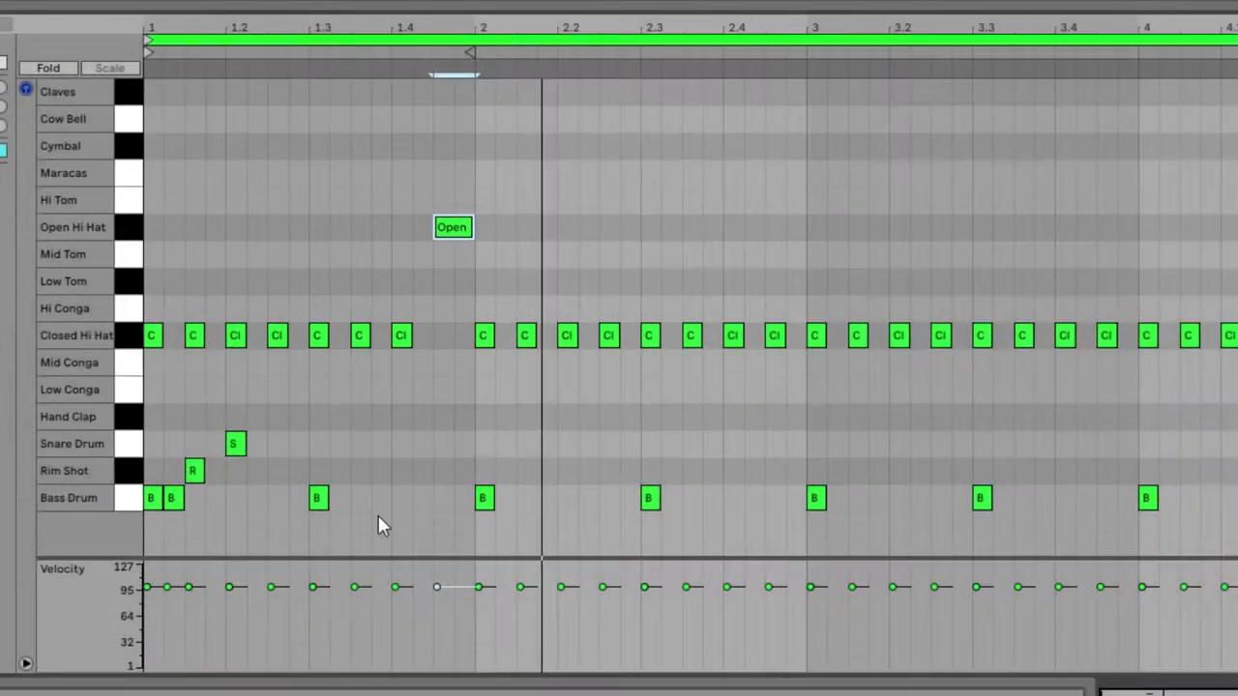
- Add a Bass Drum note at 2.1.2 and copy it to 3.1.2 and 4.1.2
double_click(505, 498)
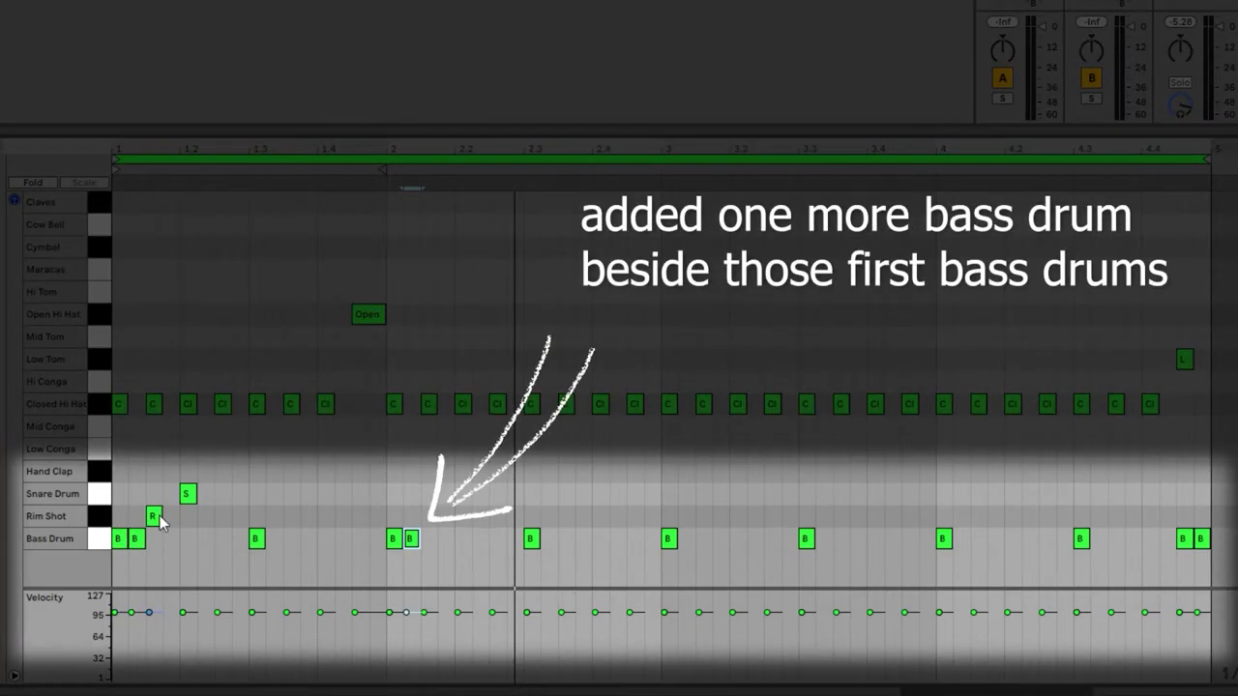
mouse_move(278, 142)
mouse_down()
mouse_move(275, 157)
mouse_move(282, 147)
mouse_up()
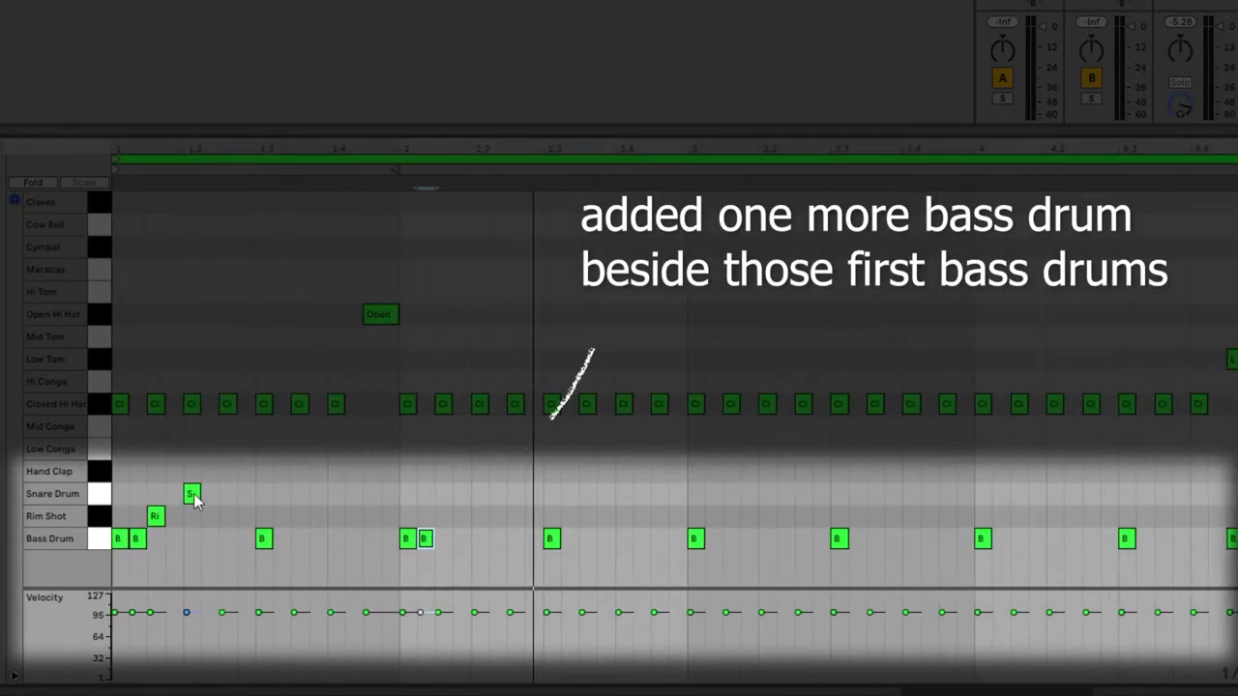
drag(427, 541, 719, 543)
drag(714, 542, 1002, 542)
key(space)
key(space)
- Add a Rim Shot note at 2.1.3 and a Snare Drum note at 2.2, and copy both into bars 3 and 4
double_click(444, 516)
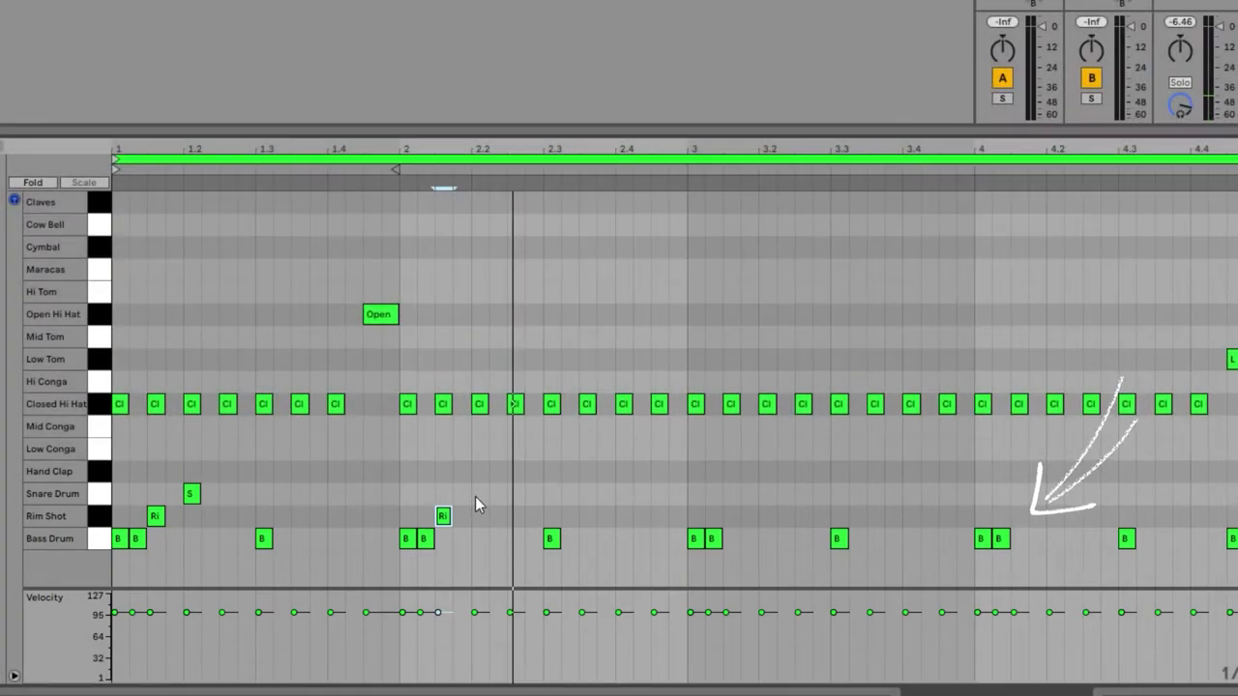
double_click(479, 494)
key(space)
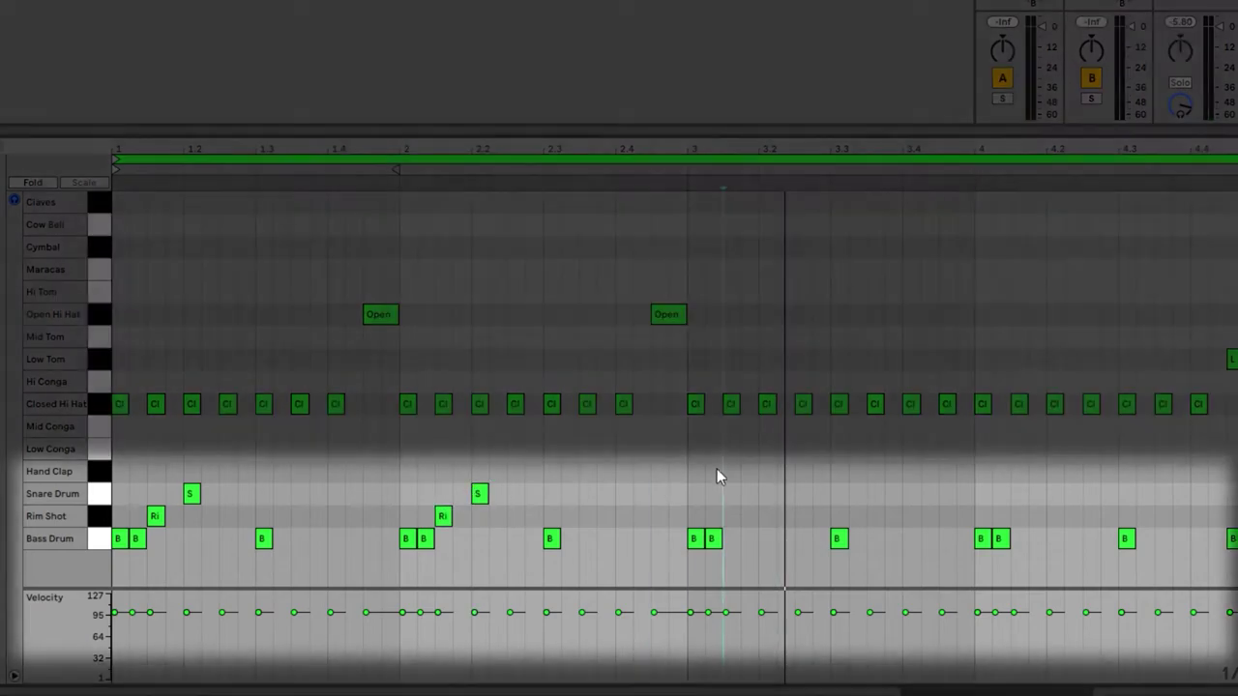
mouse_move(424, 481)
mouse_down()
mouse_move(505, 514)
mouse_move(1019, 525)
mouse_up()
- Replace the Closed Hi Hat note at 3.4.3 with a copy of the Open Hi Hat note and play the clip
click(900, 429)
drag(920, 429, 970, 331)
key(Delete)
drag(984, 408, 951, 410)
drag(678, 316, 963, 317)
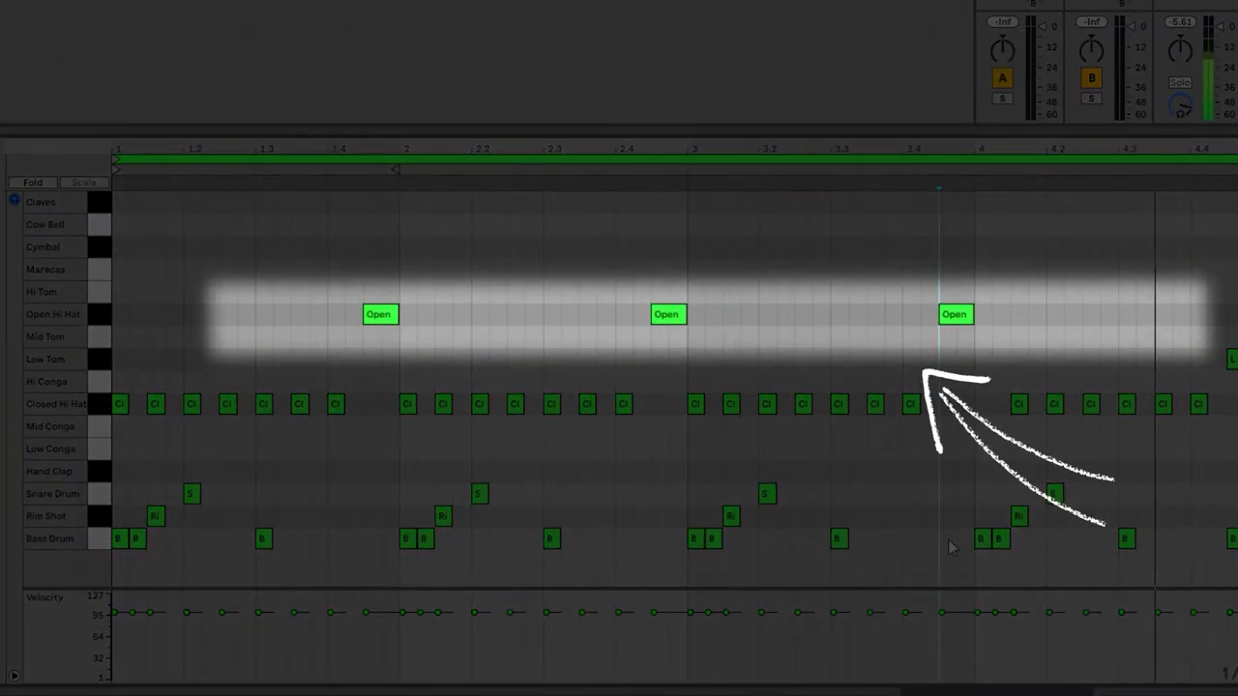
key(Delete)
key(space)
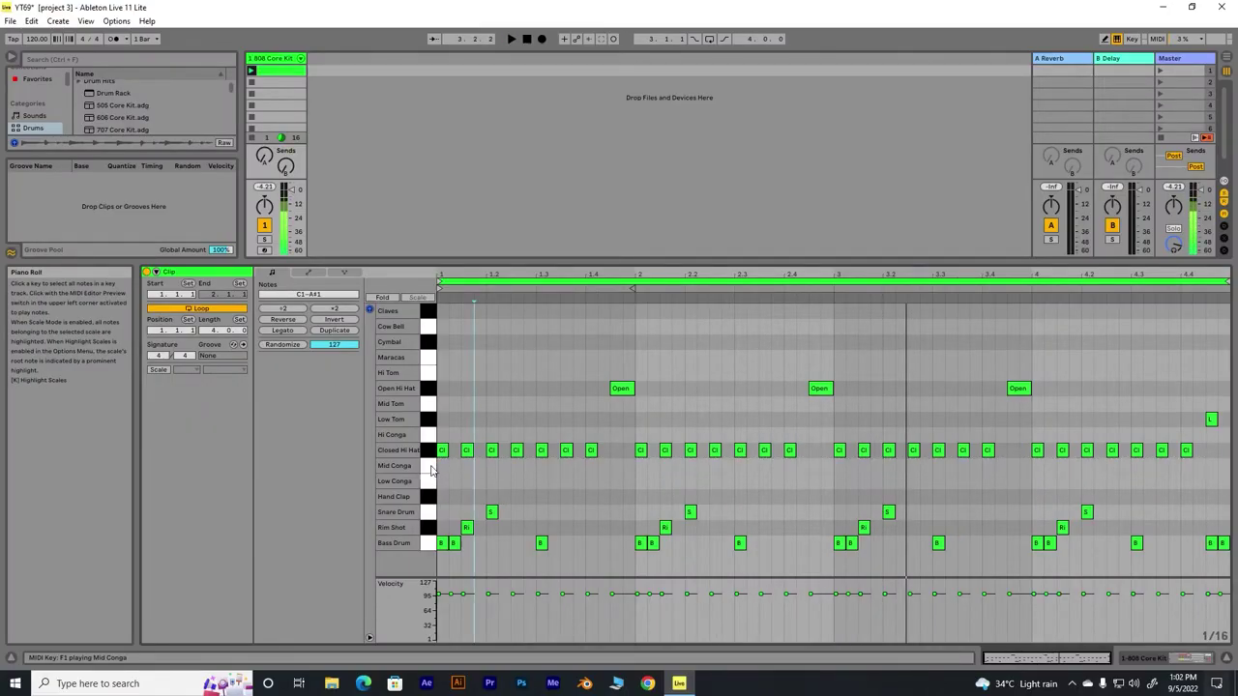
- Add Low Tom notes on the second sixteenth of each bar, at 1.1.2, 2.1.2, 3.1.2 and 4.1.2
double_click(454, 419)
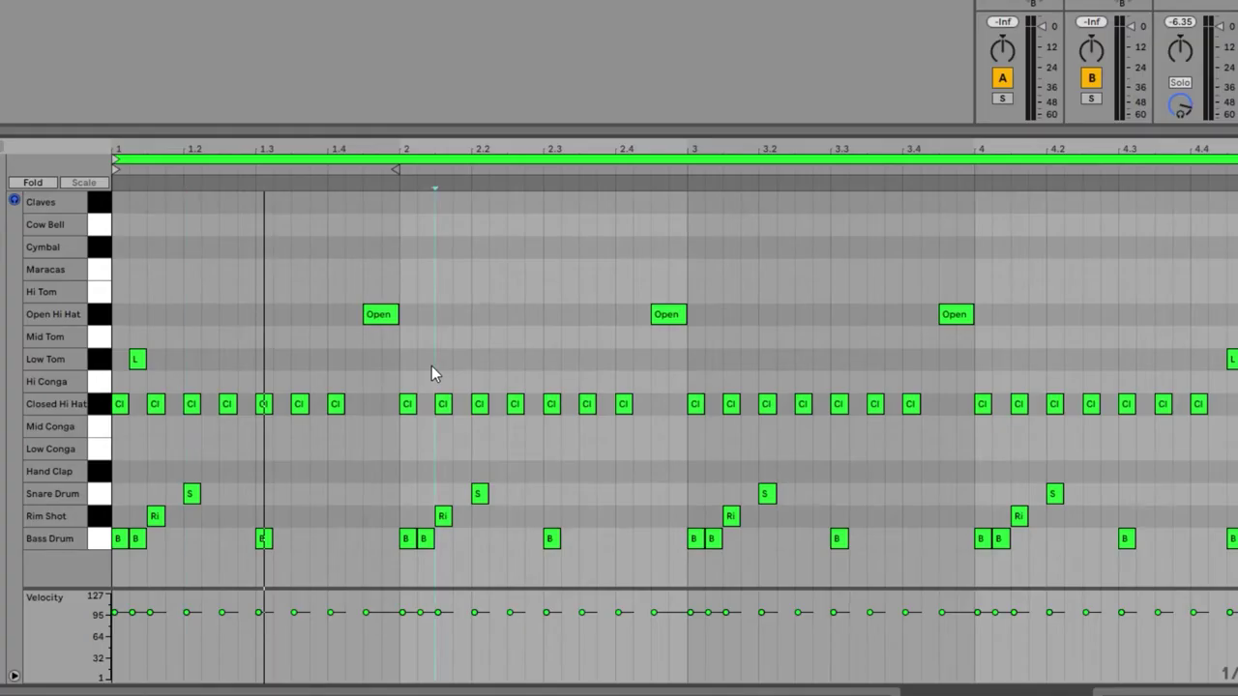
double_click(431, 365)
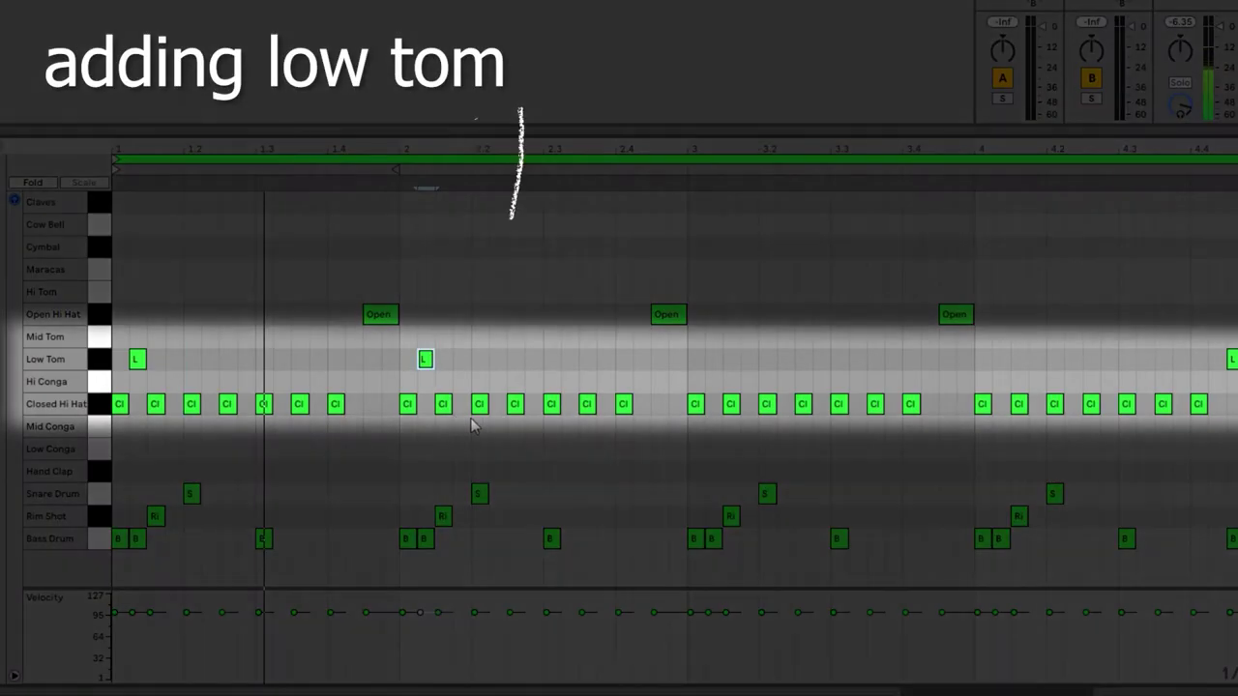
double_click(712, 360)
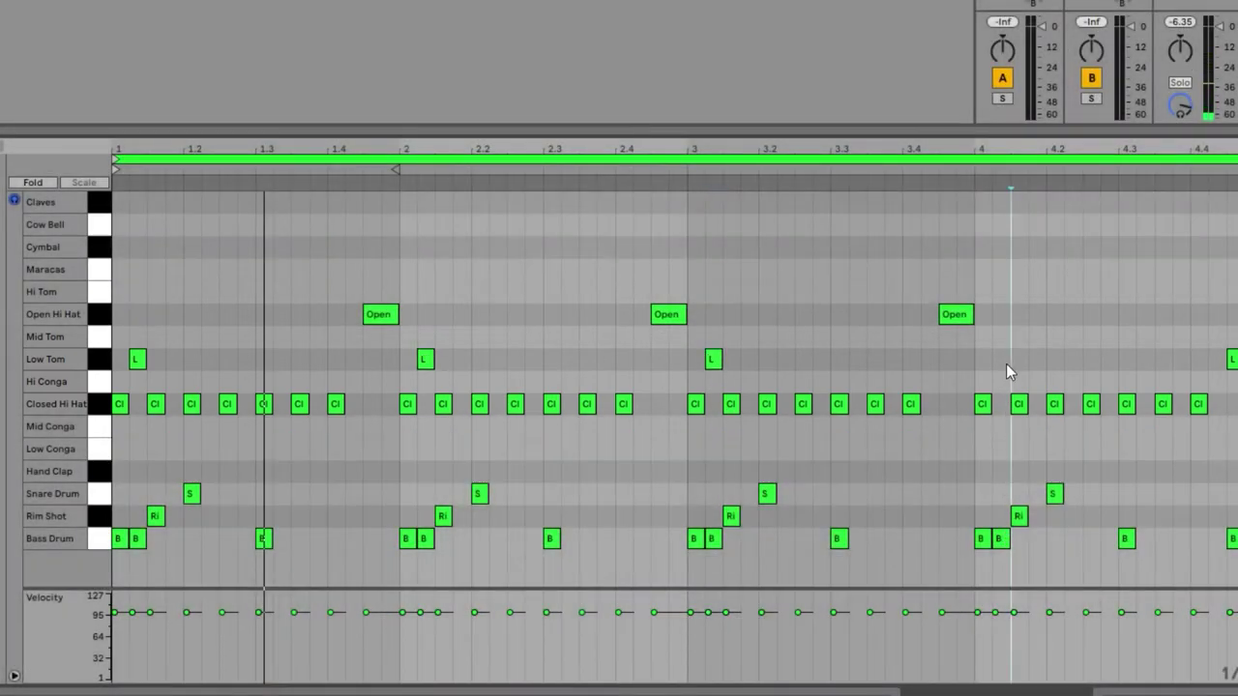
double_click(1003, 361)
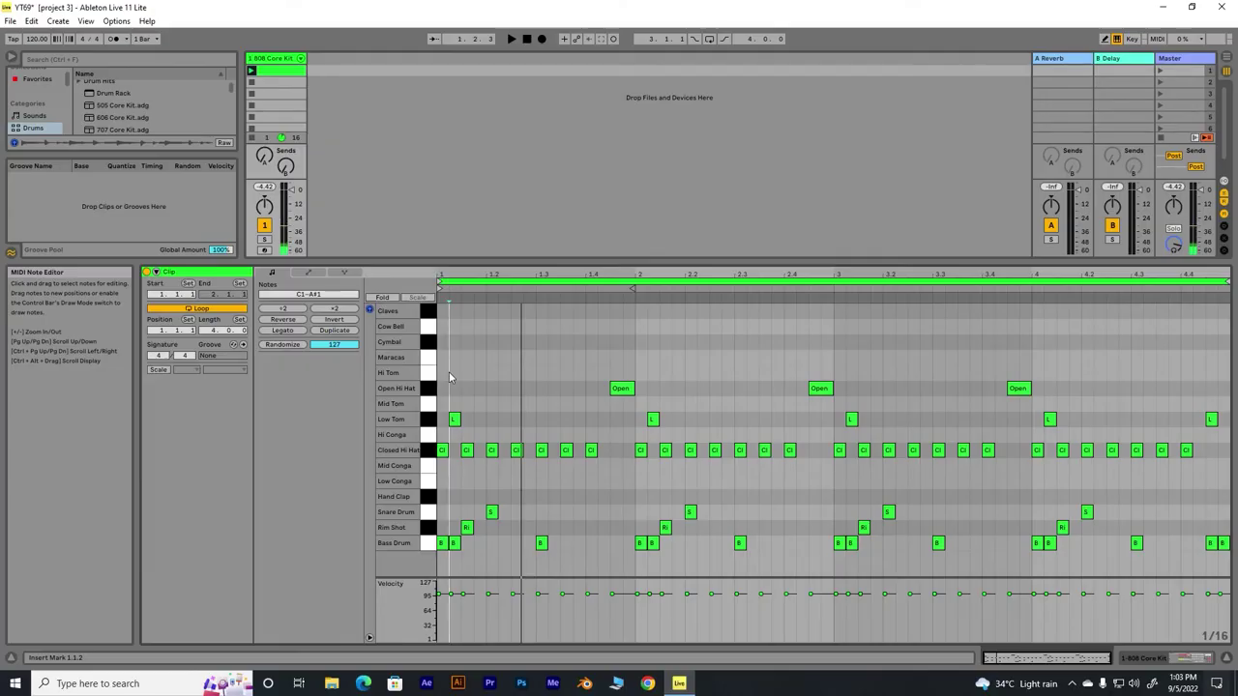
- Add a Hi Tom note at 1.1.2 to sound with the Low Tom, and play the clip
double_click(453, 372)
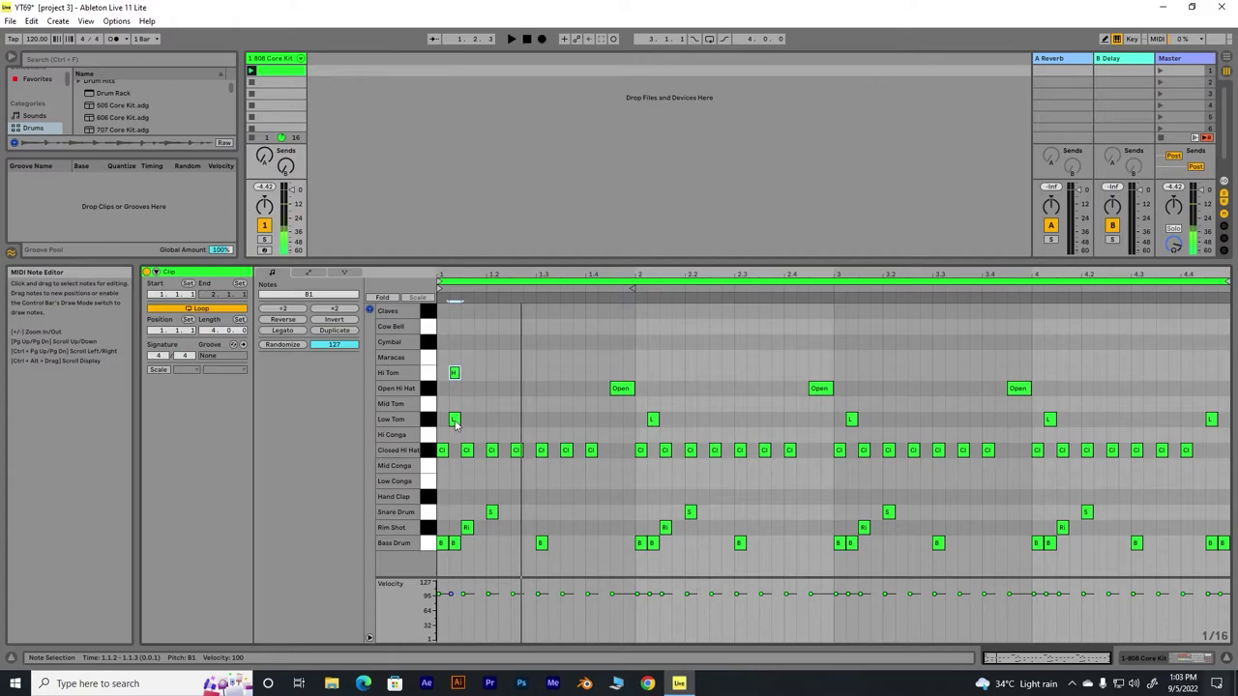
click(453, 418)
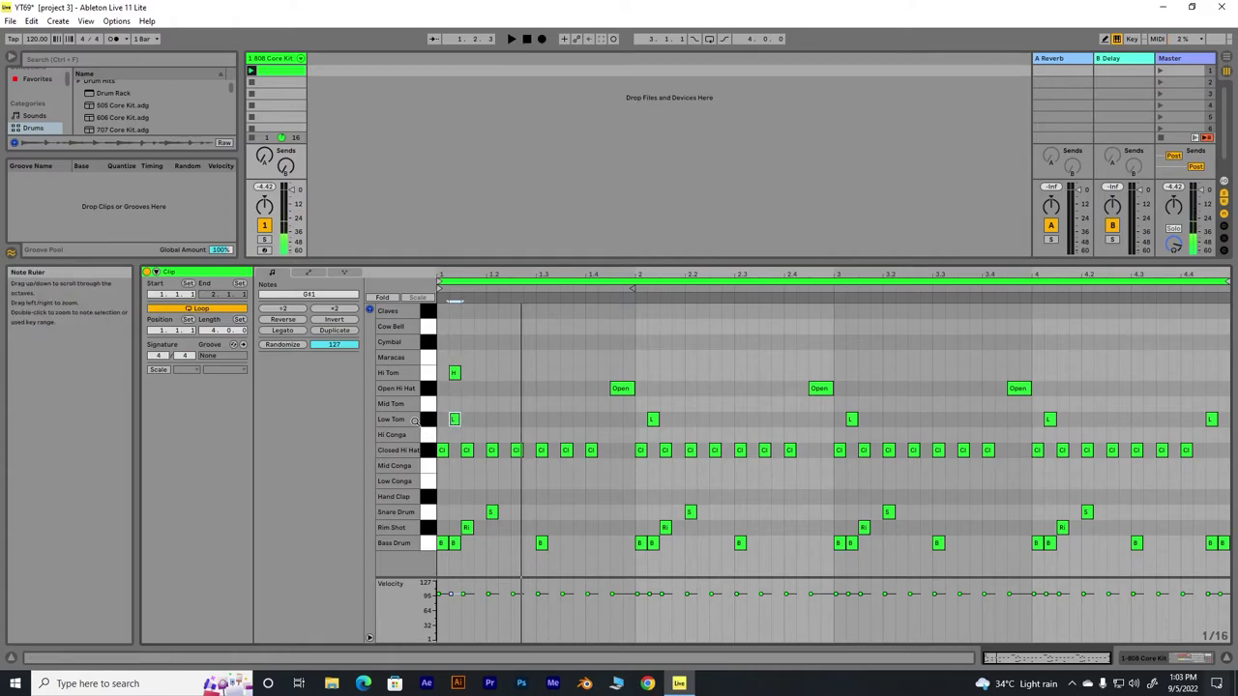
key(space)
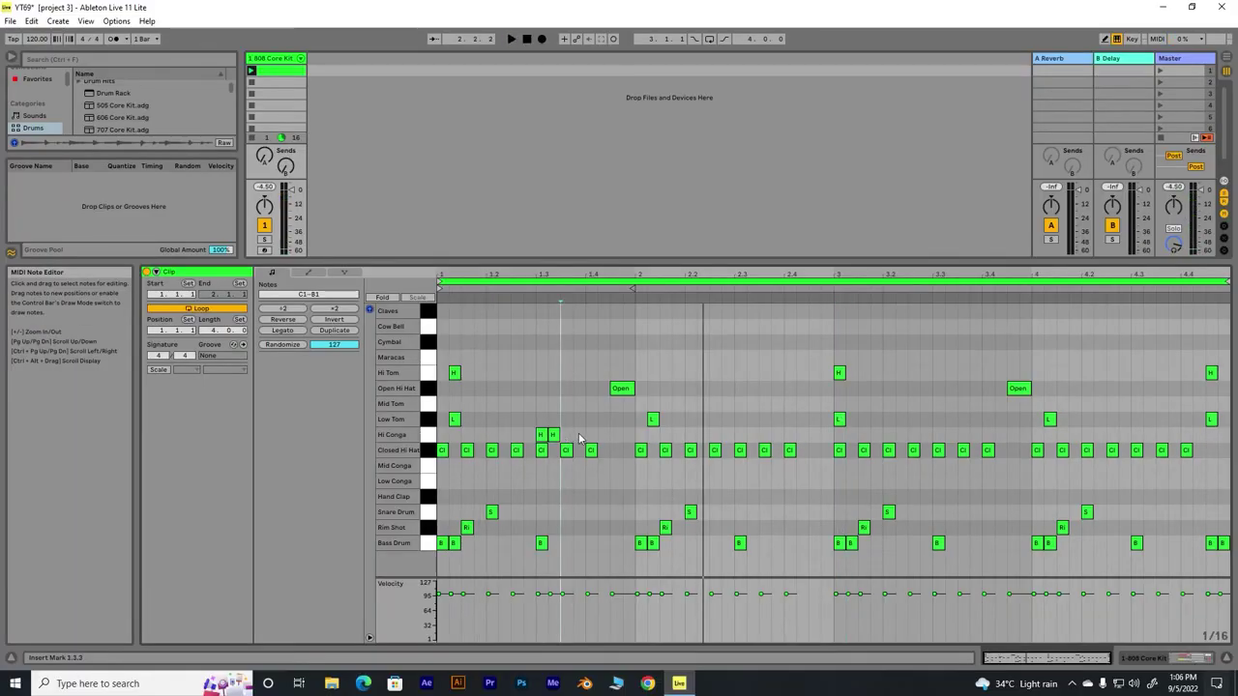
- Add a Hi Conga note at 1.3.4 and a Low Tom note at 1.4
click(581, 434)
click(581, 433)
click(590, 418)
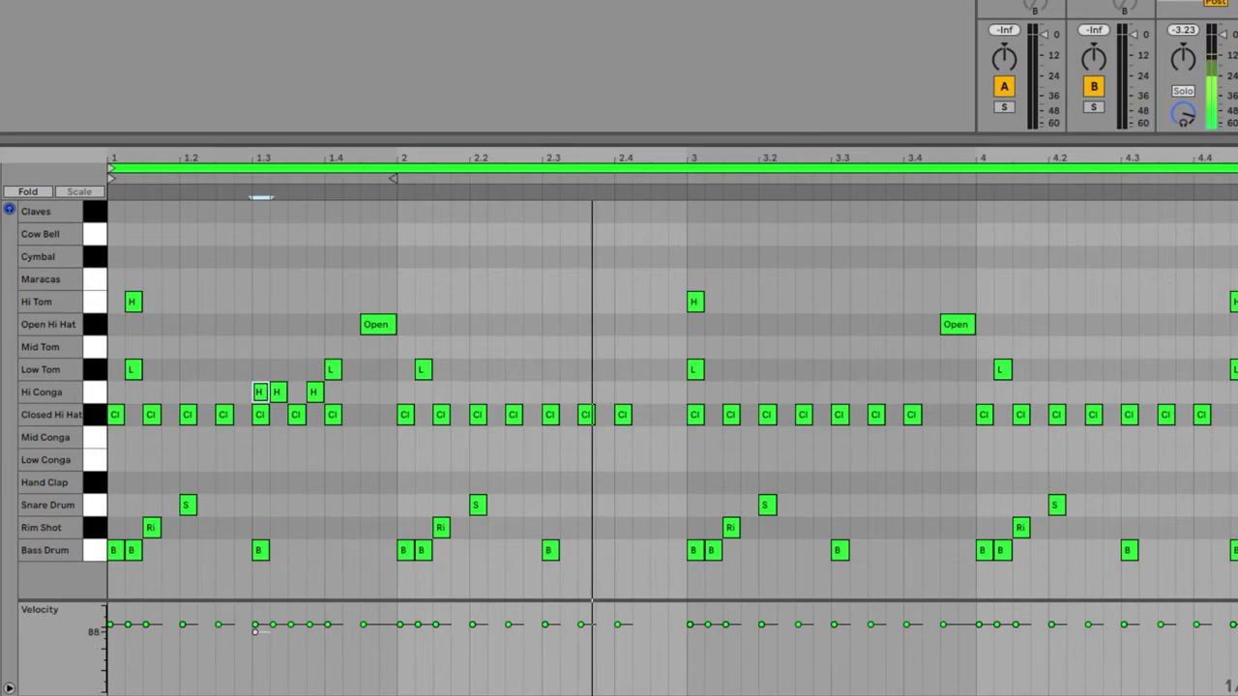
- Lower the velocities of the Hi Conga notes in beat 3 of bar 1 to about 60
drag(251, 370, 551, 385)
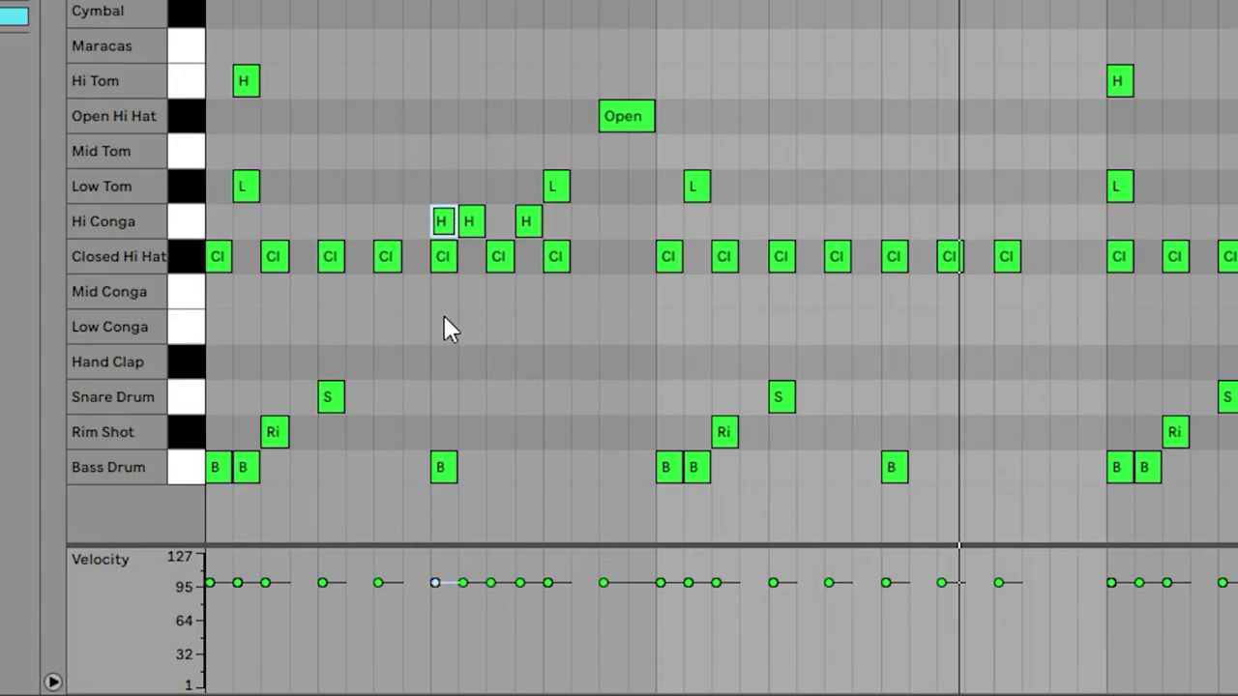
mouse_move(437, 583)
mouse_down()
mouse_move(435, 599)
mouse_move(462, 584)
mouse_up()
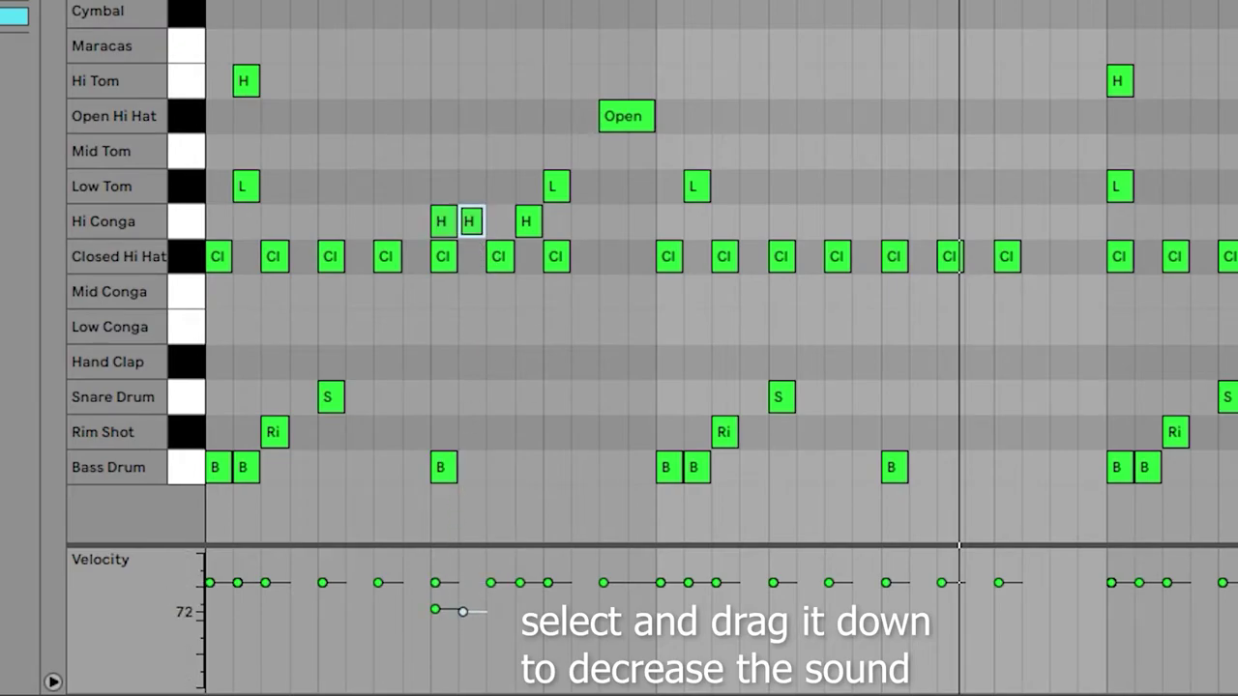
drag(435, 610, 435, 625)
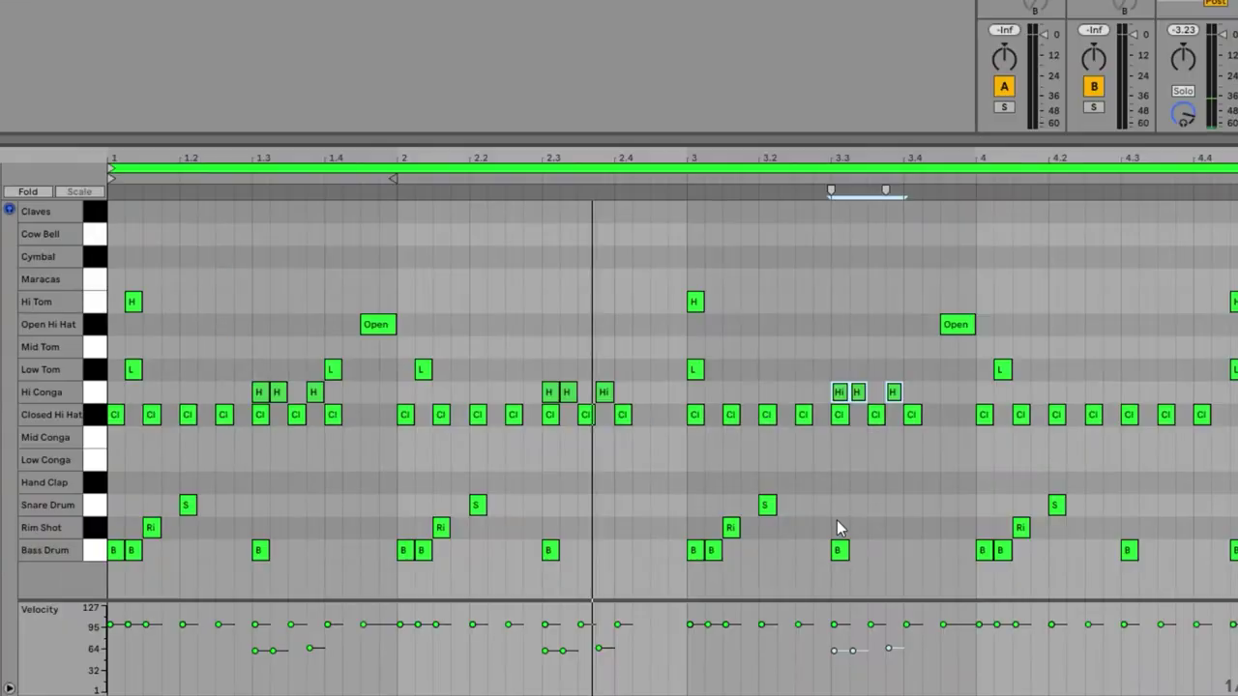
- Copy the three quieter Hi Conga notes from bar 3 to beat 3 of bar 4
key(ctrl+d)
drag(912, 393, 1136, 390)
click(203, 329)
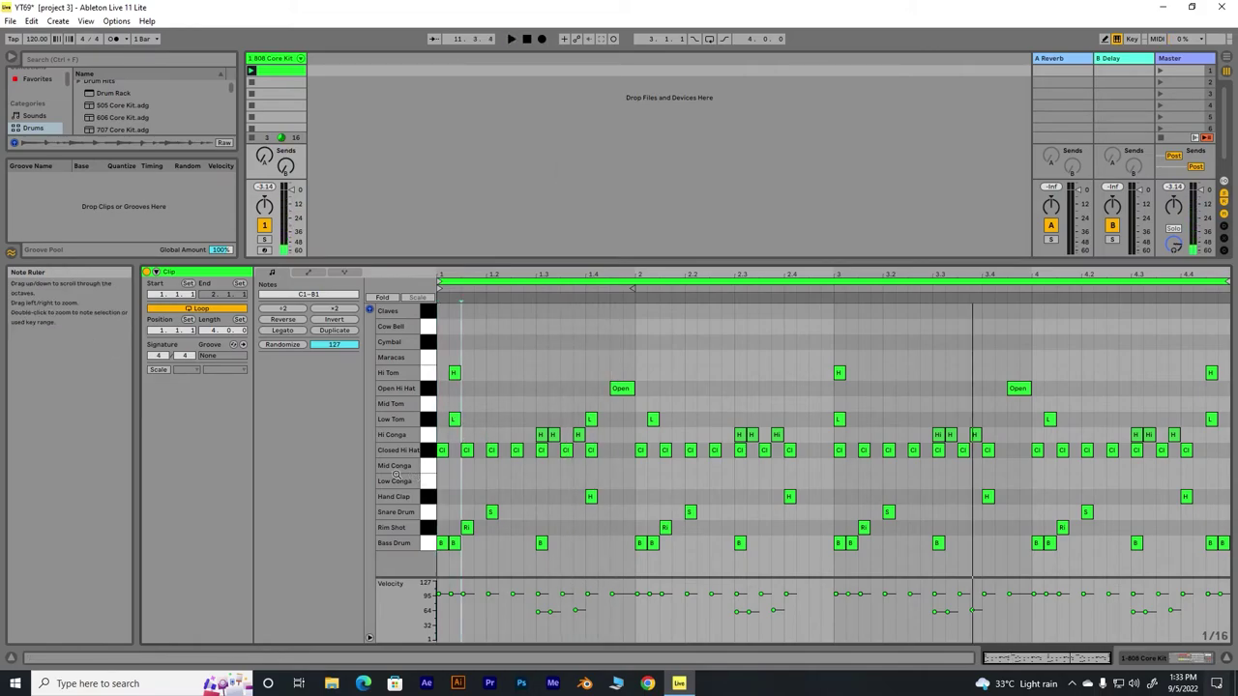
- Audition the Mid Tom and add Mid Tom notes at 1.1.3, 2.1.3 and 4.1.3
click(426, 413)
double_click(466, 403)
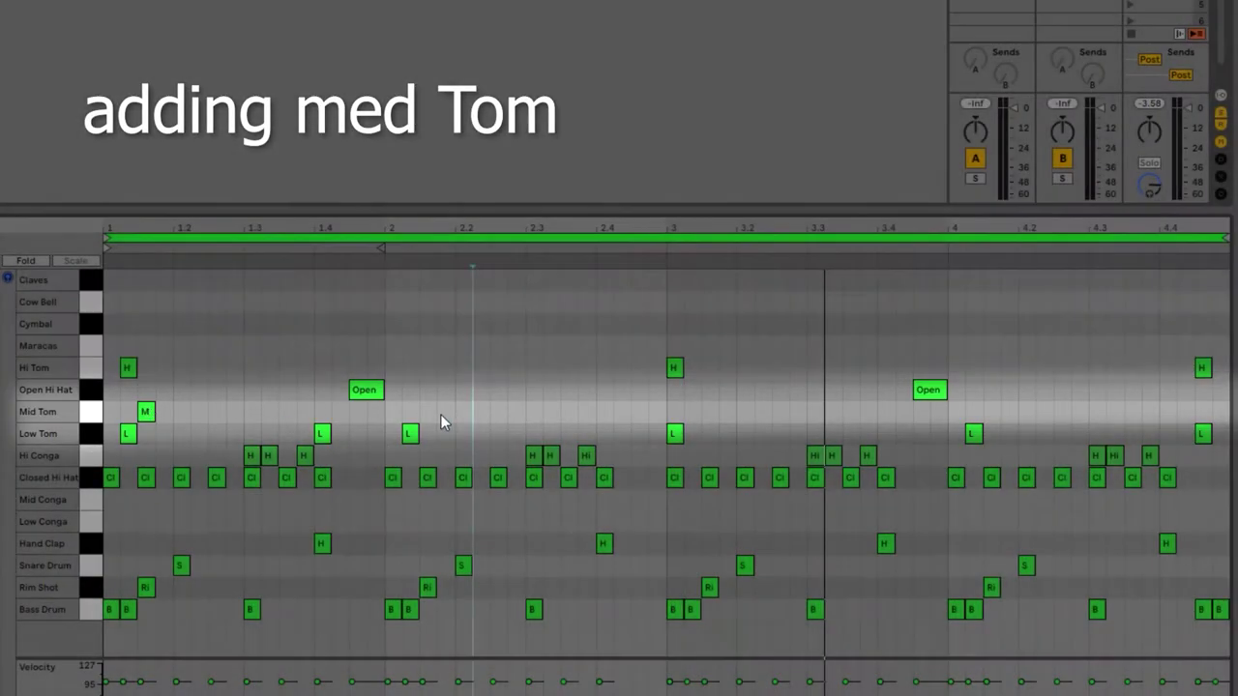
double_click(434, 413)
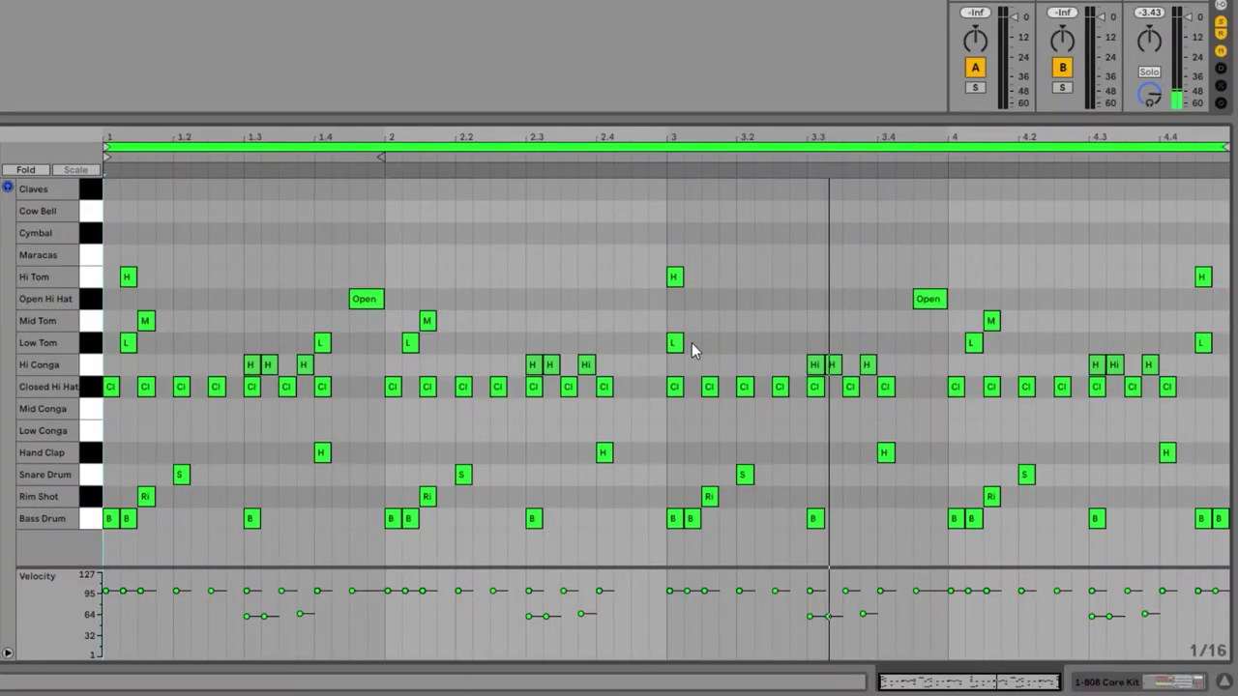
- Shift bar 3's Low Tom and Hi Tom notes to 3.1.2, and add a Mid Tom at 3.1.3 and a Hi Tom at 4.1.2
drag(680, 349, 697, 348)
double_click(709, 324)
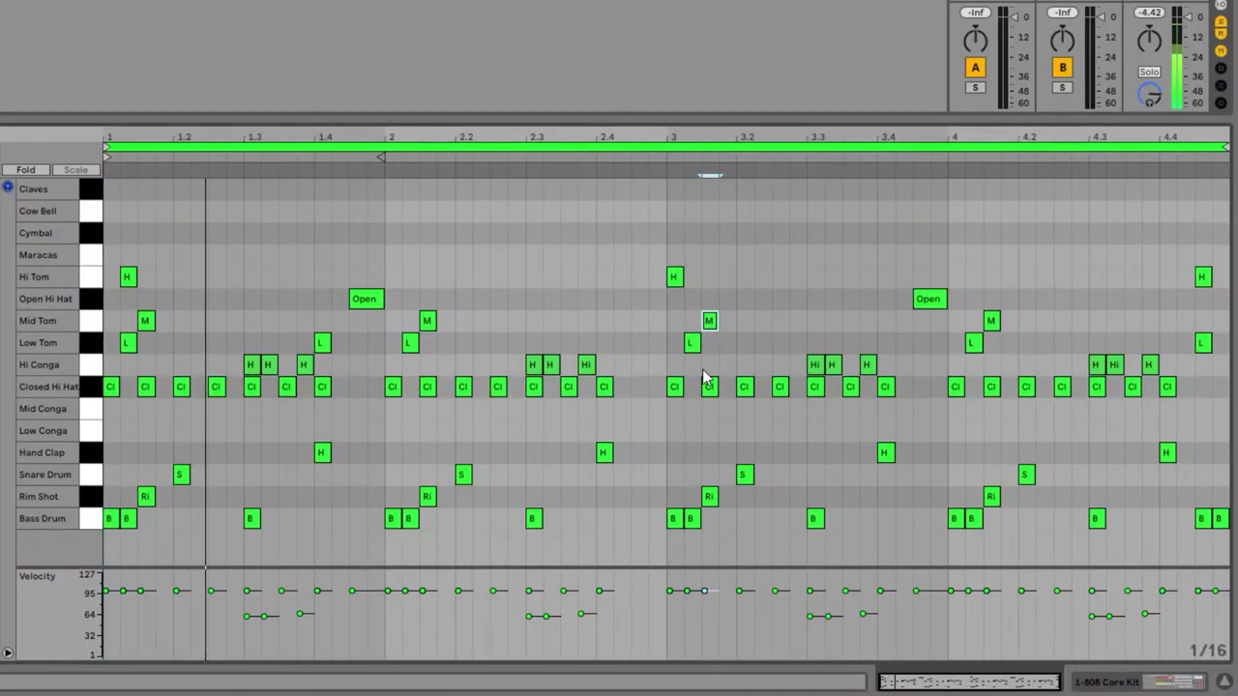
double_click(682, 279)
drag(684, 281, 696, 280)
double_click(973, 277)
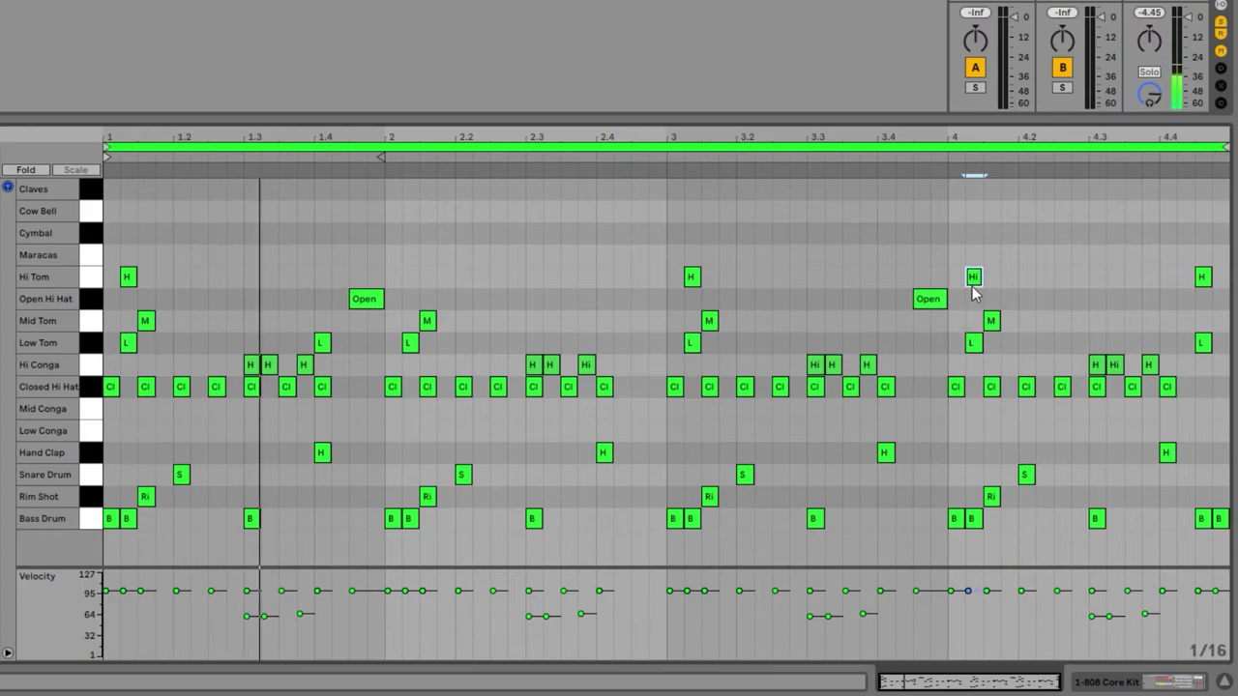
- Add a Low Conga note at 1.2.2 with a velocity of about 32 and duplicate it to the same position in bars 2 to 4
double_click(182, 431)
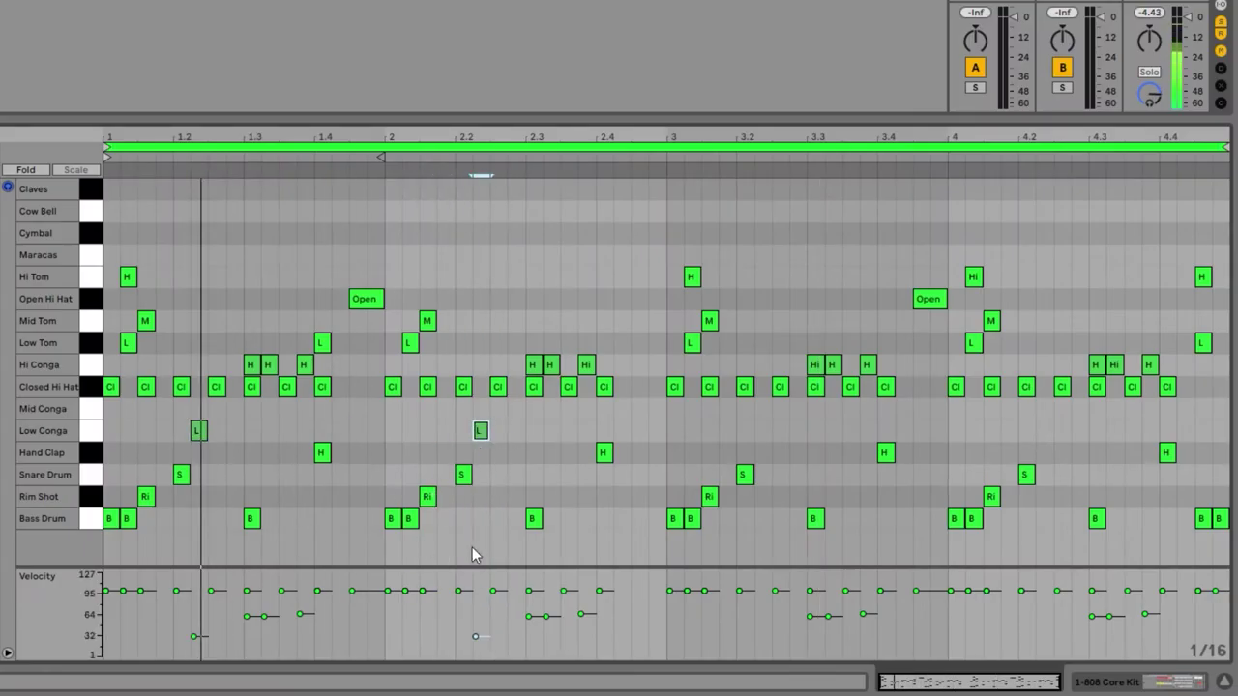
key(ctrl+d)
click(738, 213)
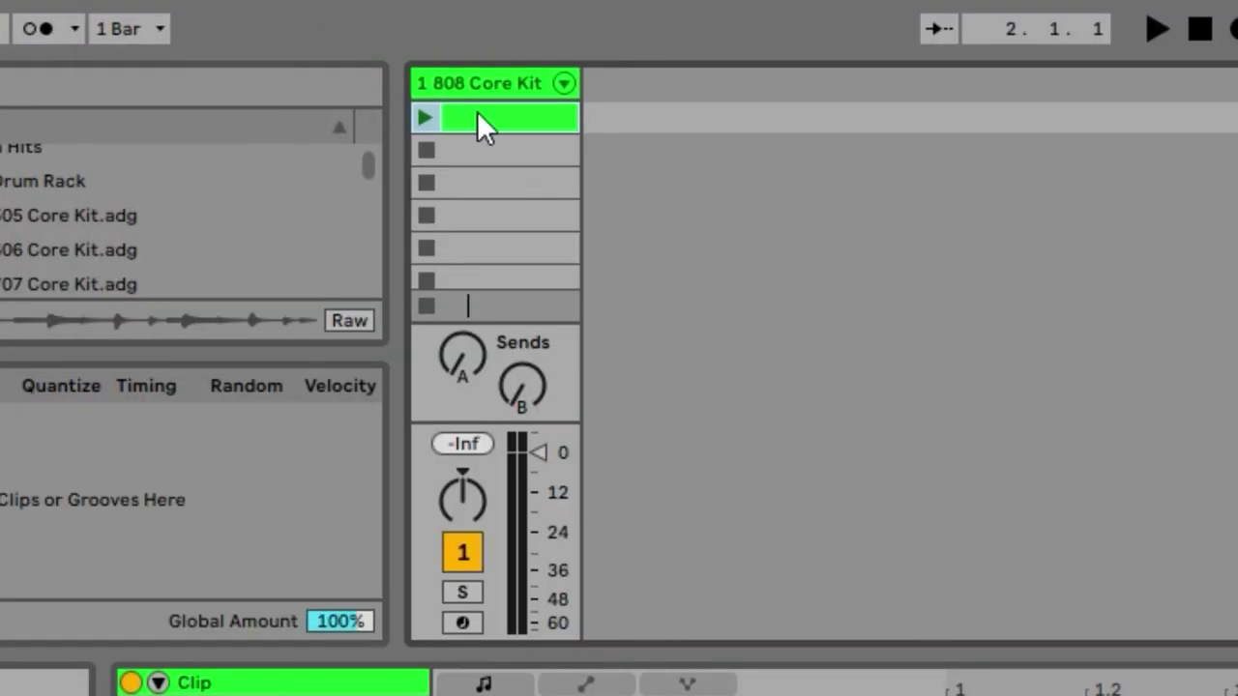
- Copy the drum clip from its session slot and paste it at bar 1 of the 808 Core Kit track in the arrangement
right_click(477, 111)
click(556, 156)
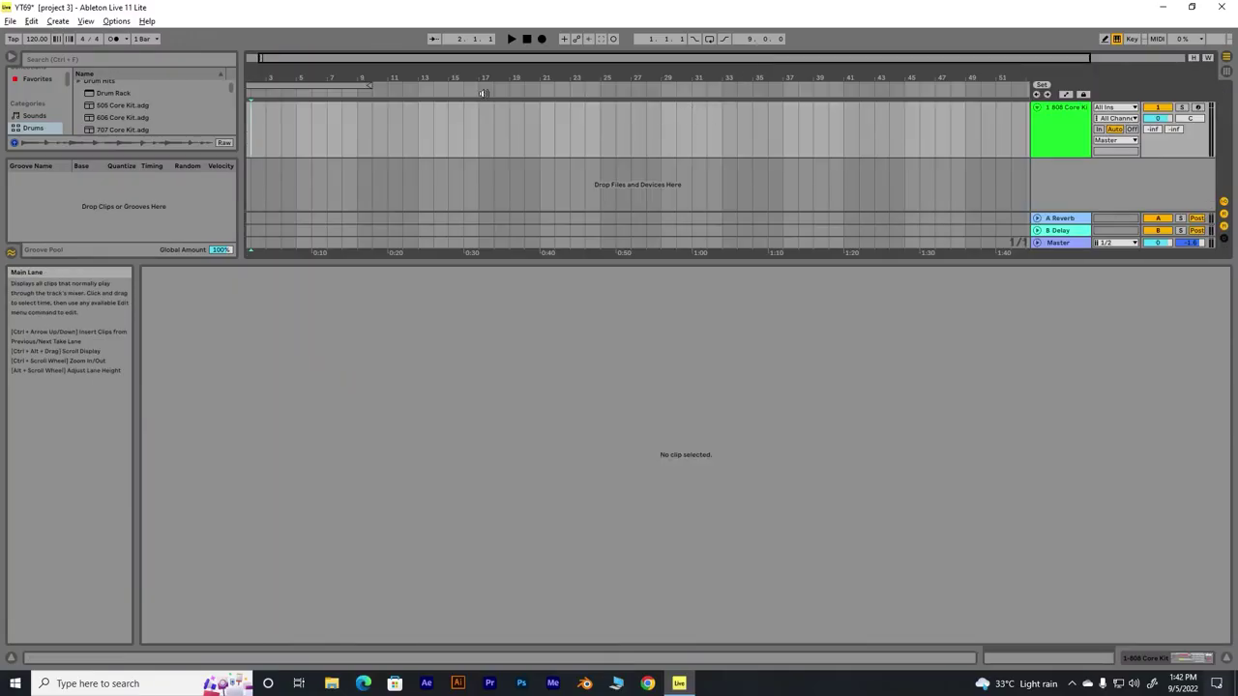
drag(619, 262, 619, 435)
click(273, 85)
key(ctrl+v)
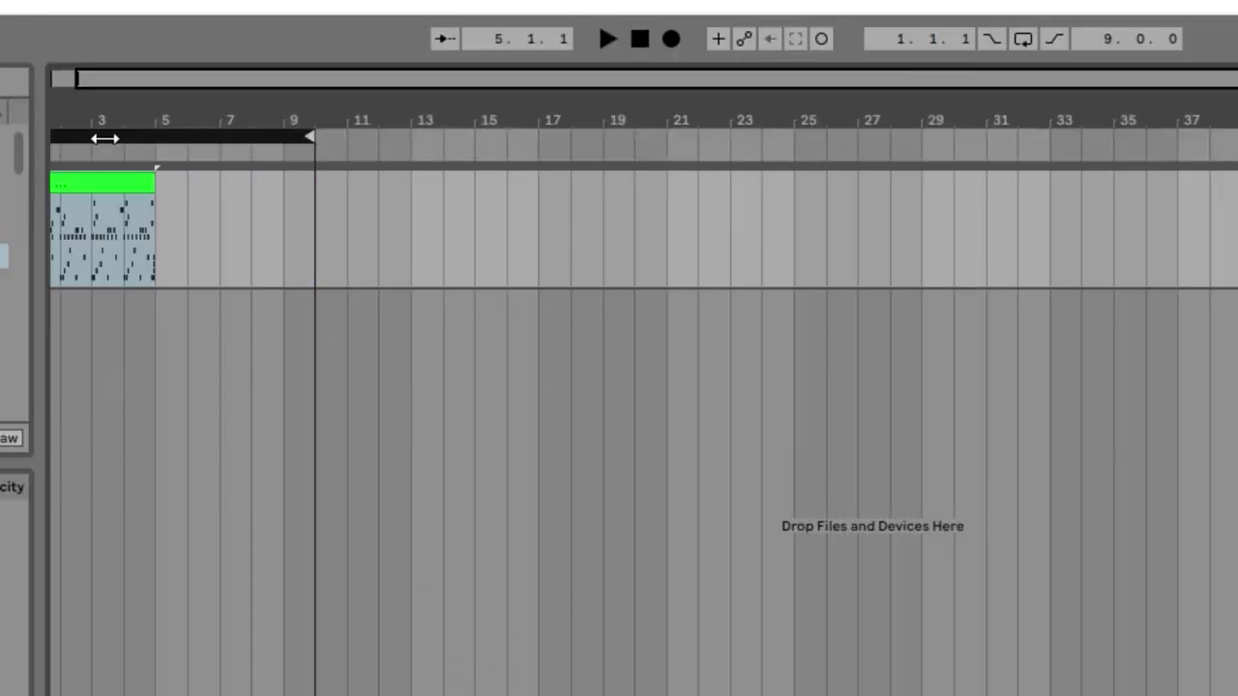
- Try to stretch the arrangement clip out to bar 25 and undo it
drag(155, 178, 794, 172)
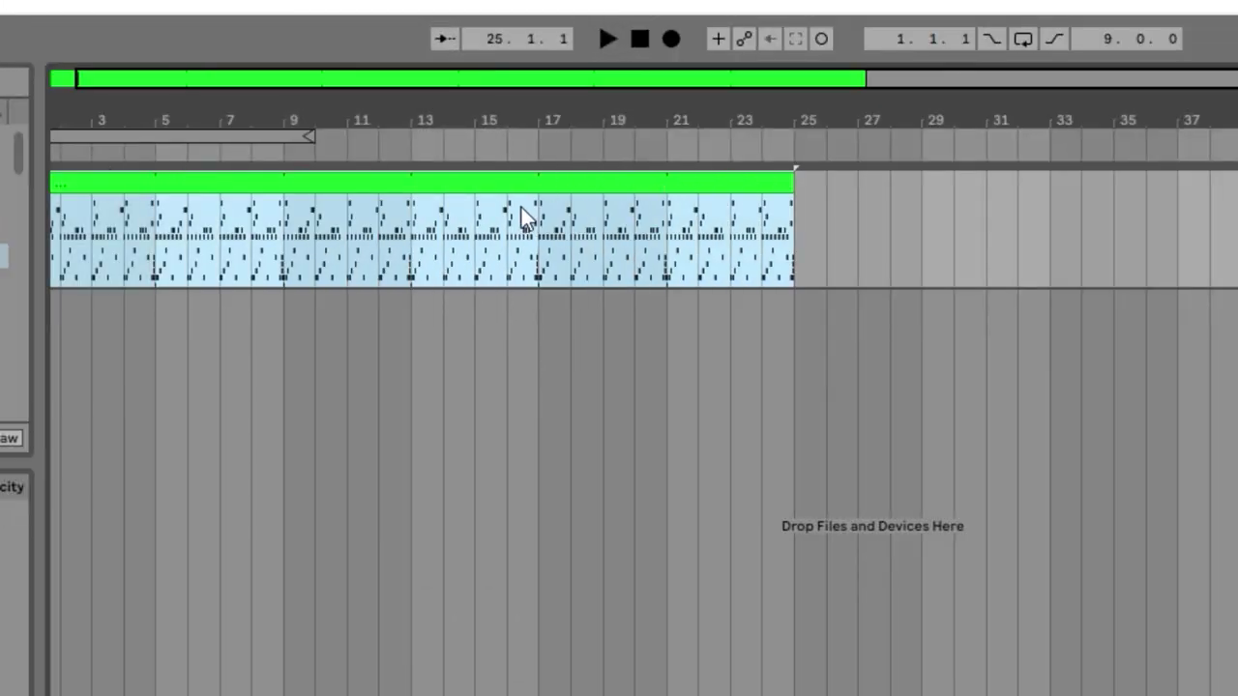
key(ctrl+z)
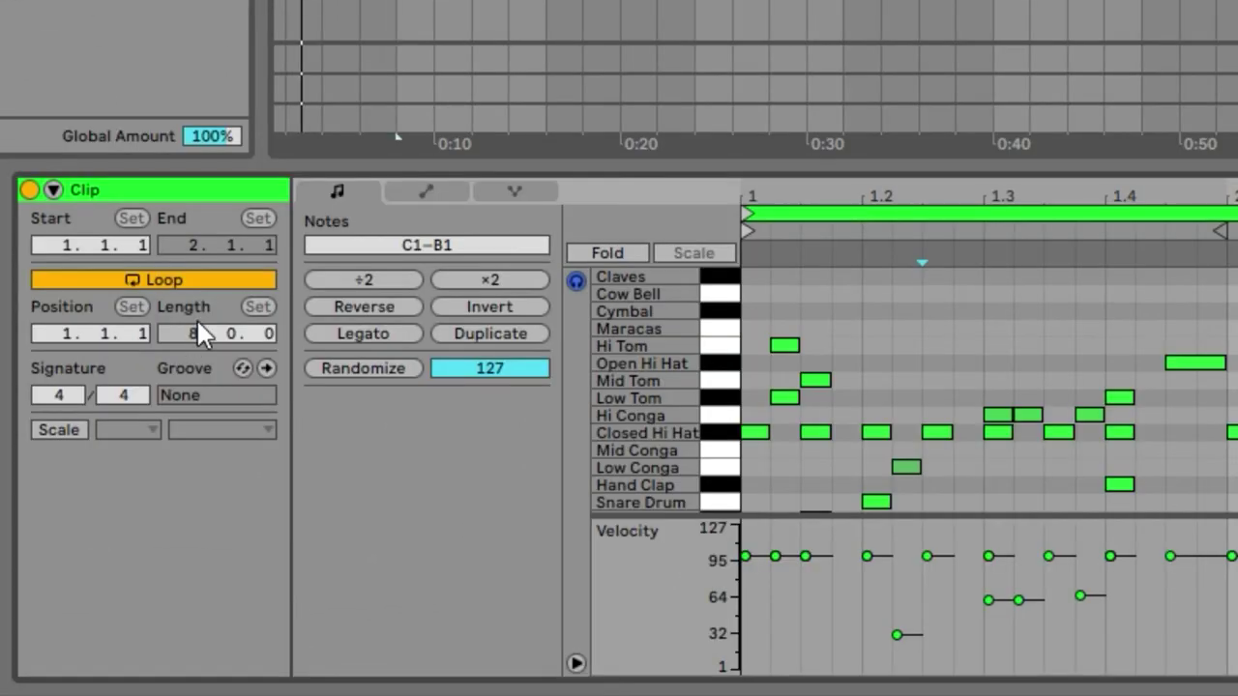
- Duplicate all notes of the four-bar pattern and shift the copy so it starts exactly at bar 5
key(minus)
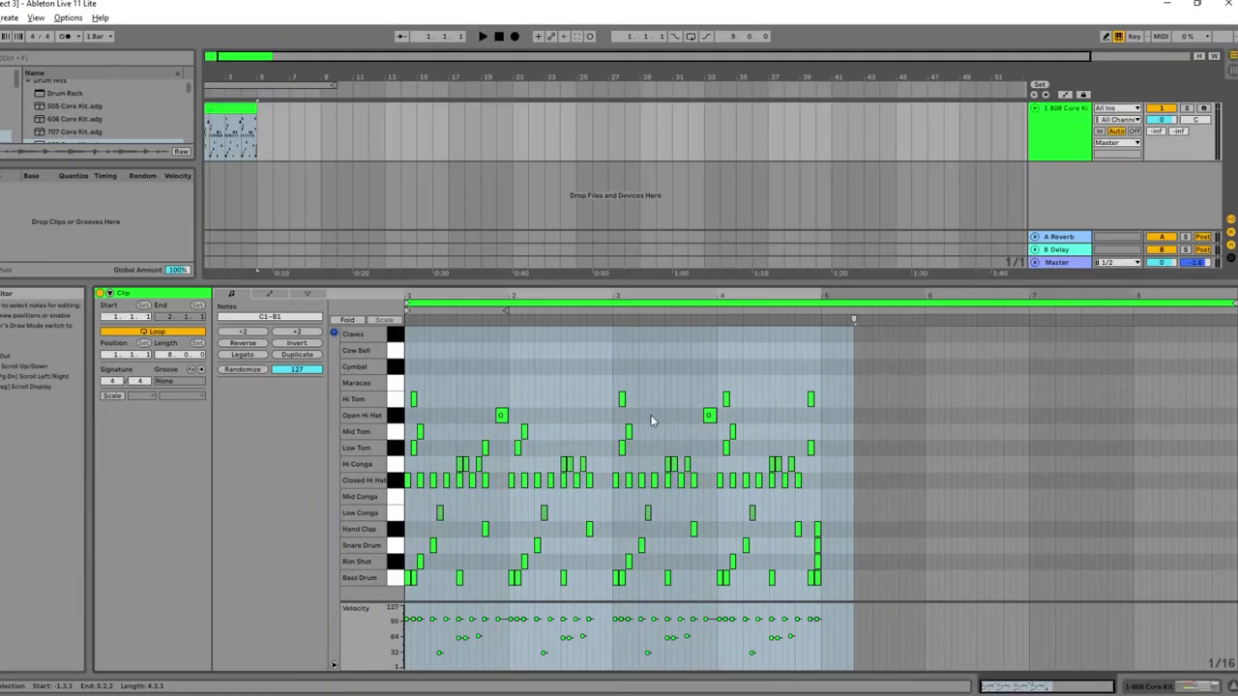
drag(891, 545, 46, 129)
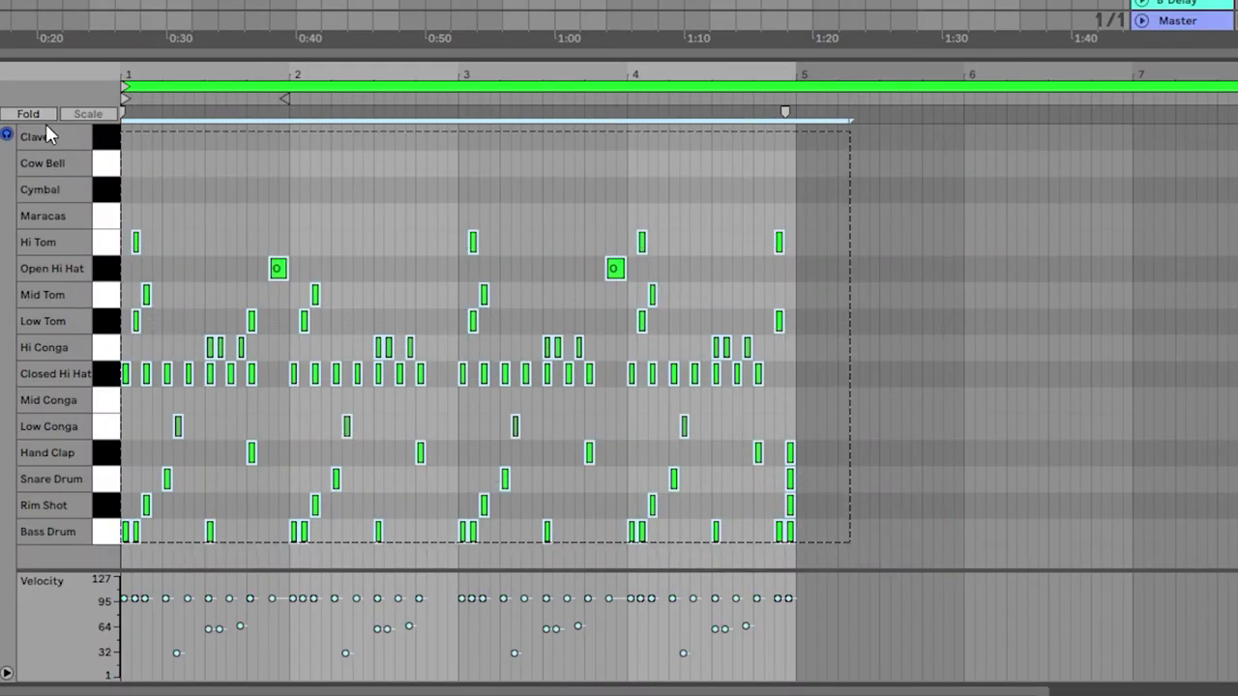
key(ctrl+d)
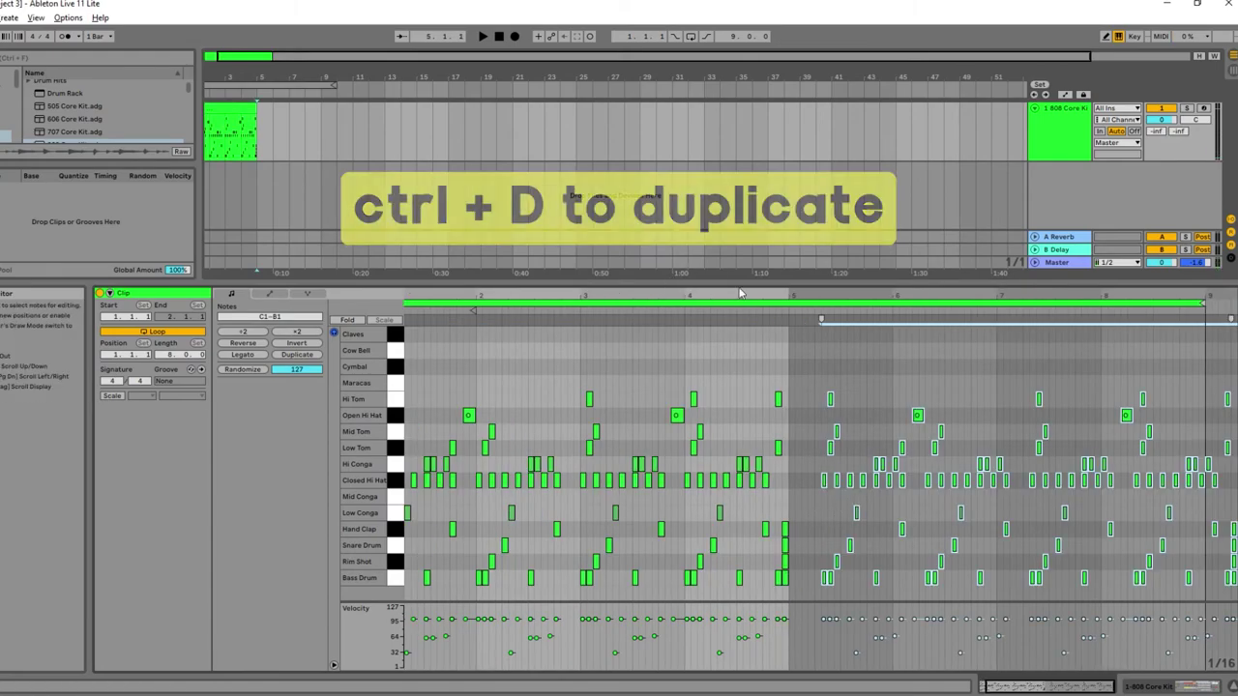
drag(818, 294, 768, 519)
drag(805, 580, 640, 582)
drag(463, 537, 451, 537)
click(737, 290)
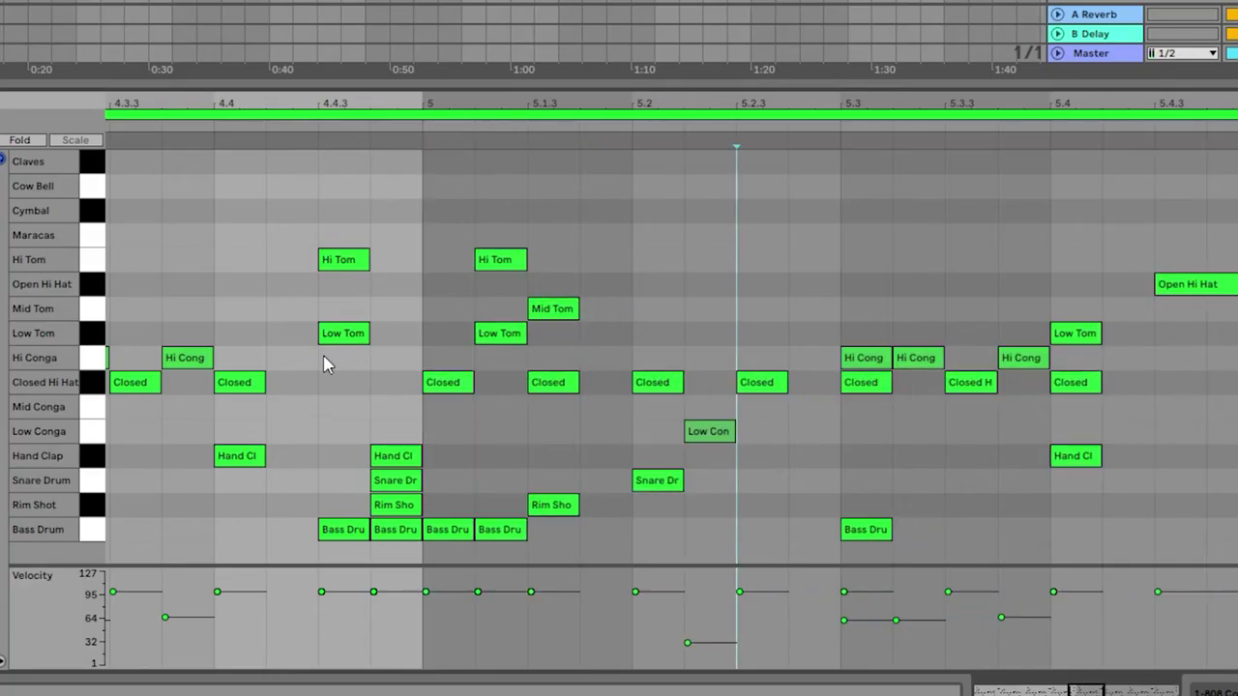
- Extend the arrangement clip to about bar 8 and play the beat from bar 6
drag(438, 96, 438, 19)
drag(256, 106, 308, 104)
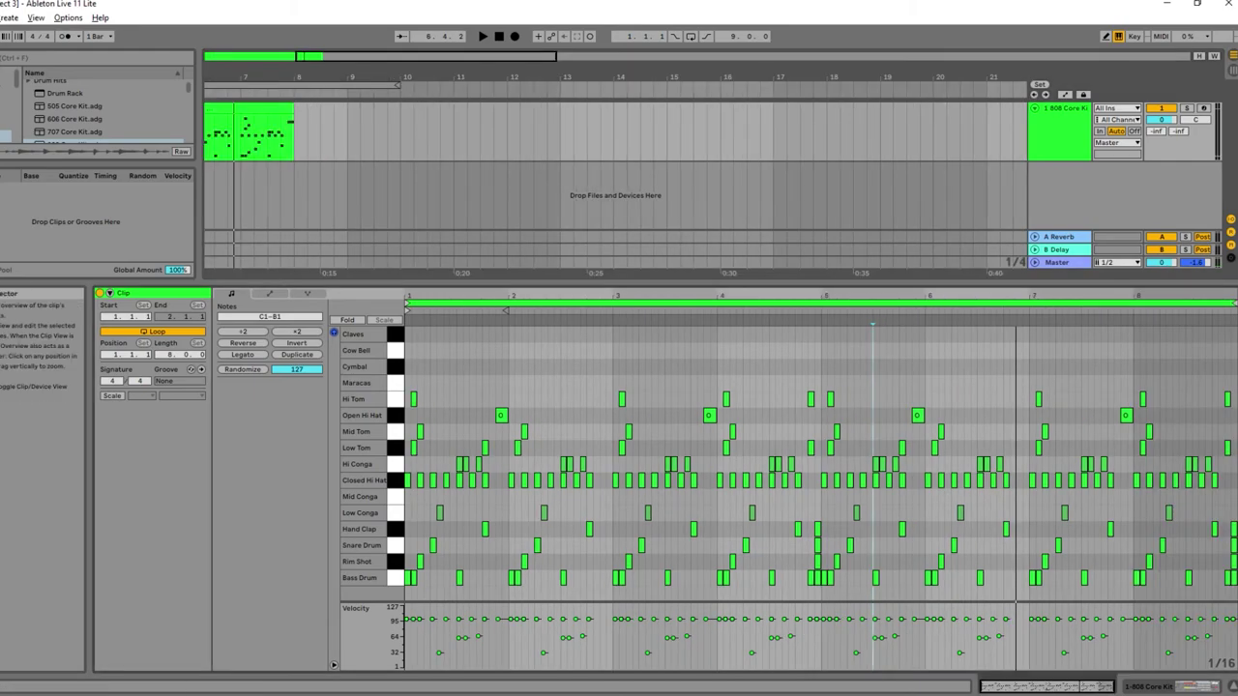
drag(1067, 685, 1082, 694)
click(592, 470)
key(space)
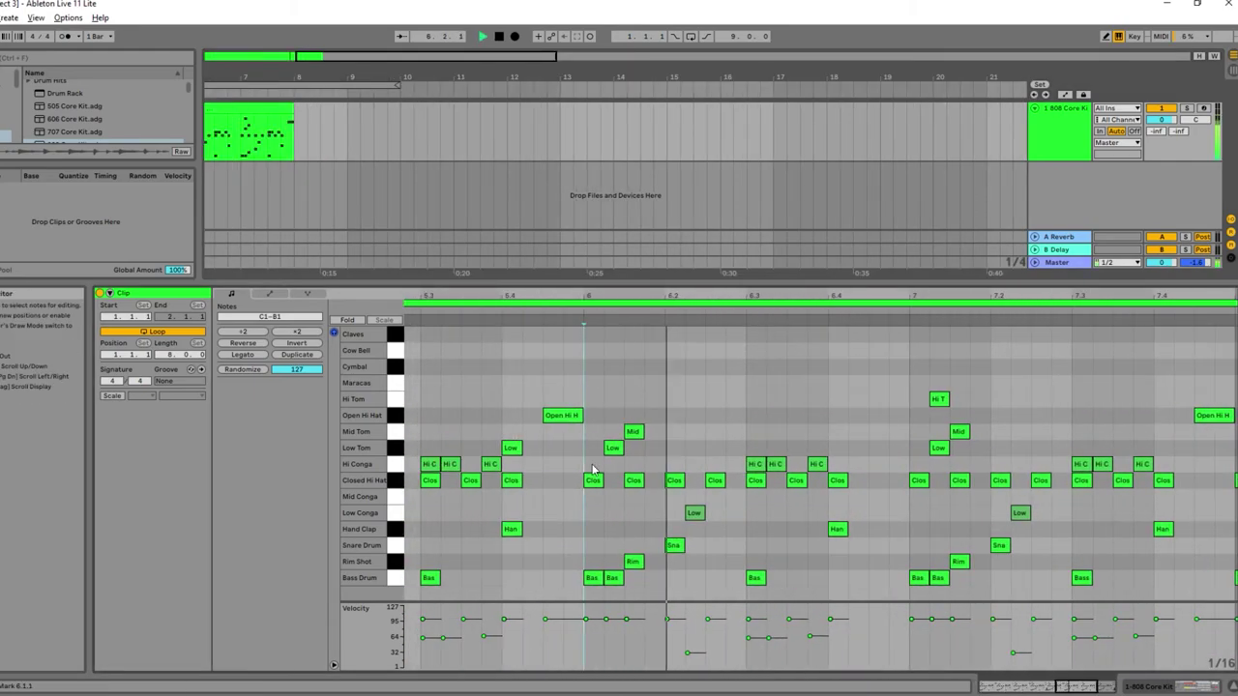
key(space)
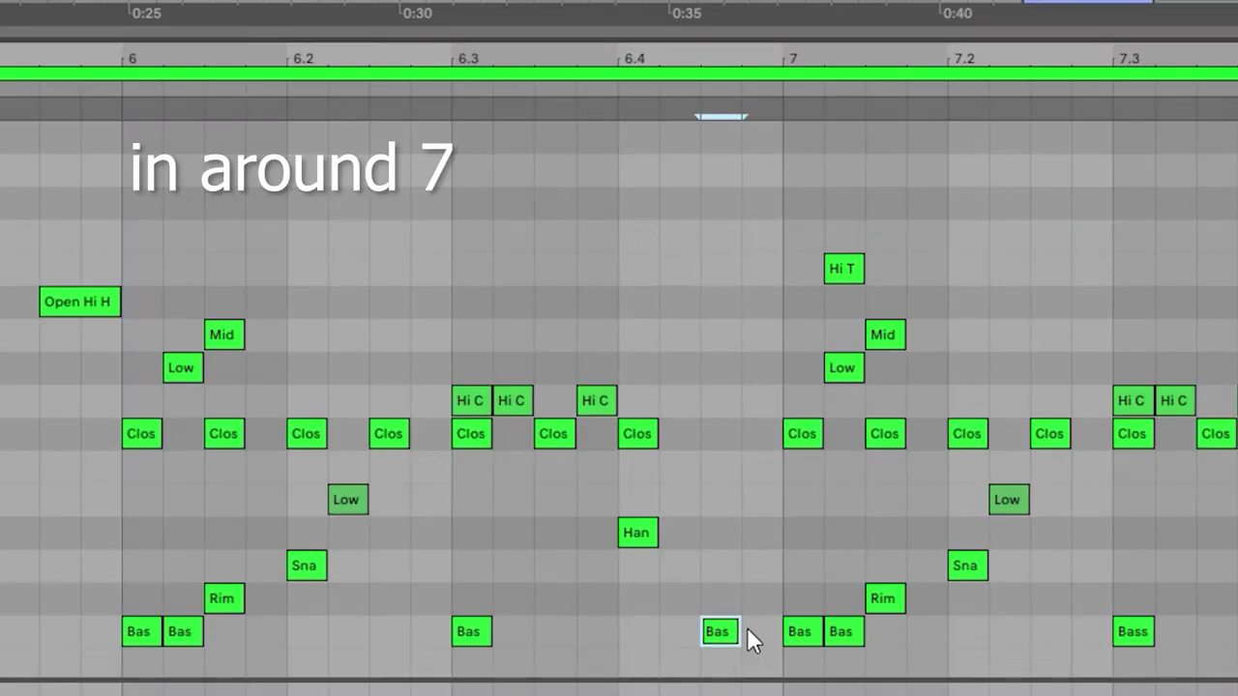
- Fill beat 4 of bar 6 with consecutive sixteenth Bass Drum notes from 6.4 to 6.4.4 and play the beat back
double_click(750, 634)
double_click(681, 639)
double_click(646, 636)
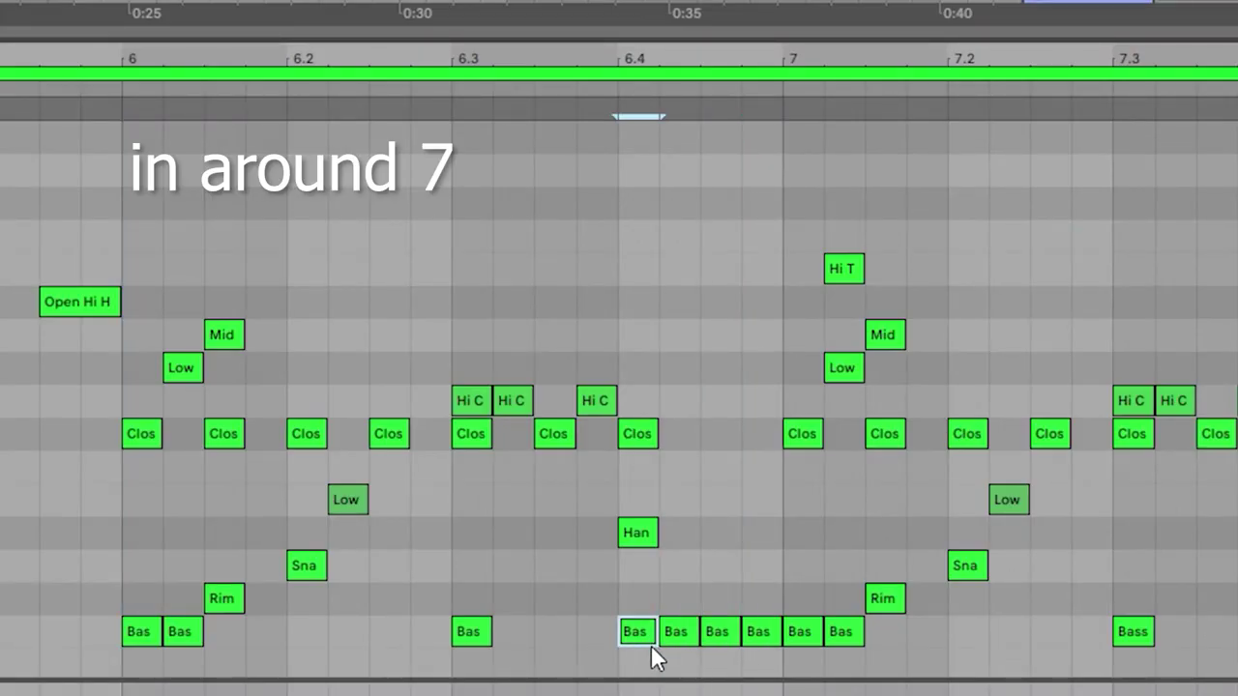
click(300, 436)
key(space)
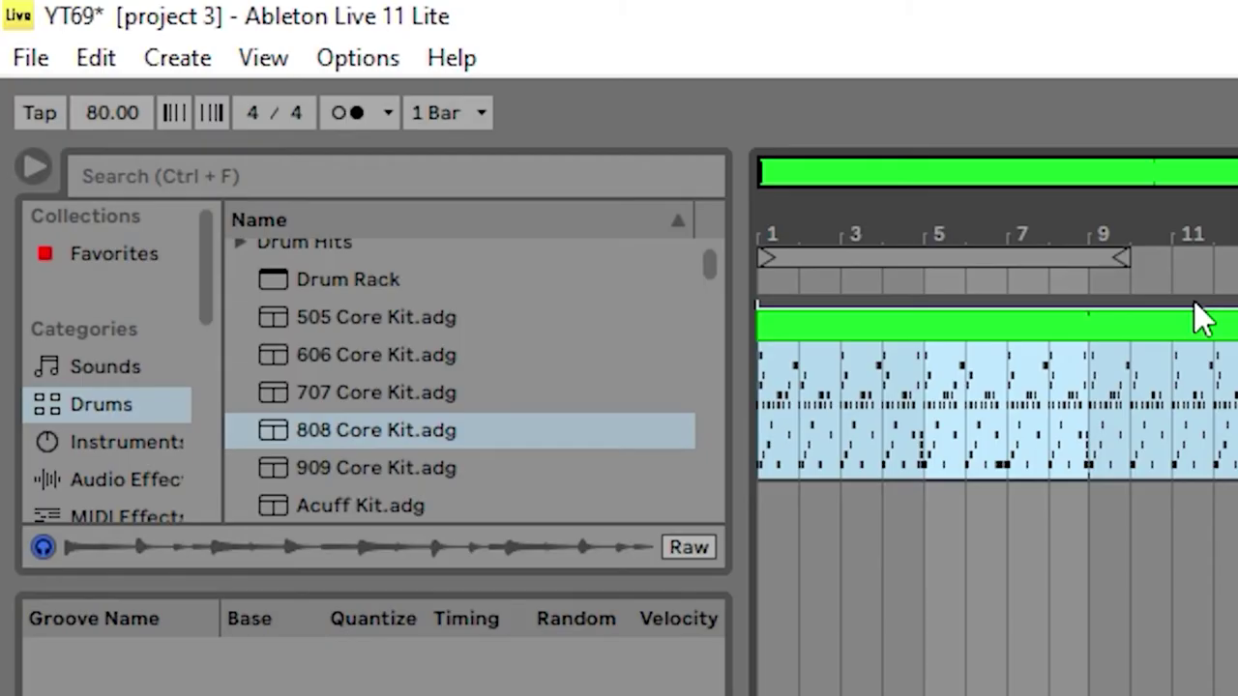
- Export the Master track as a WAV file named YT69 into the track ideas folder
click(28, 58)
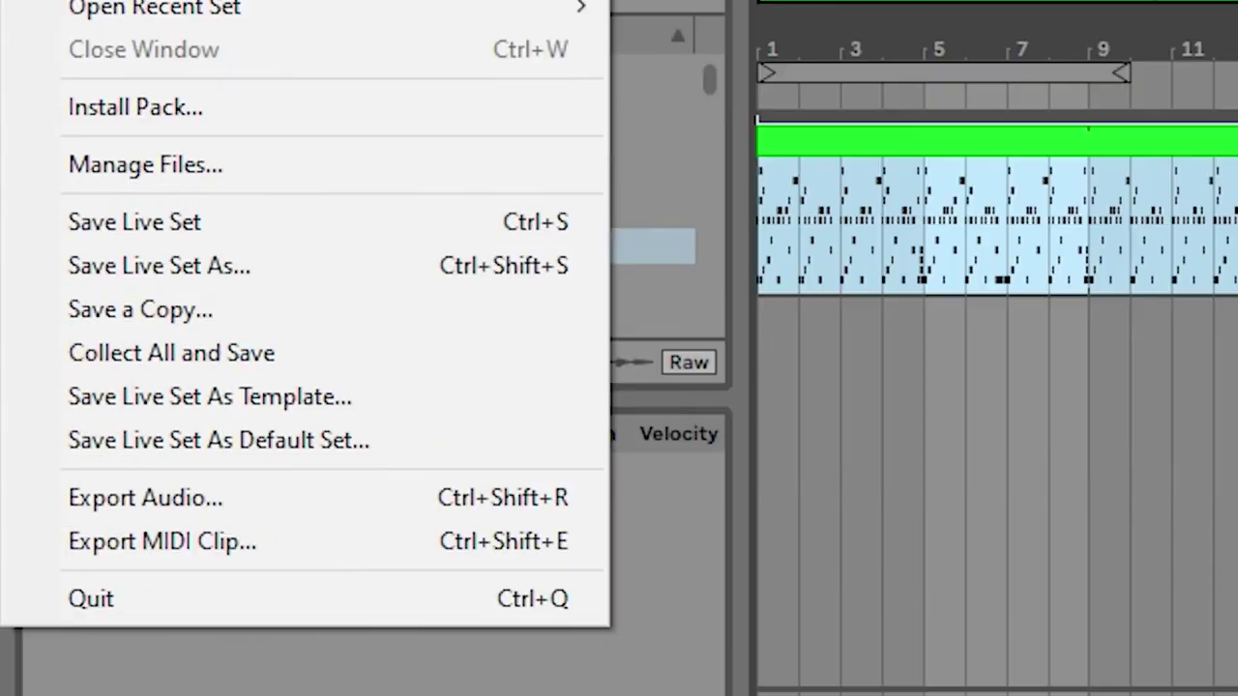
click(114, 503)
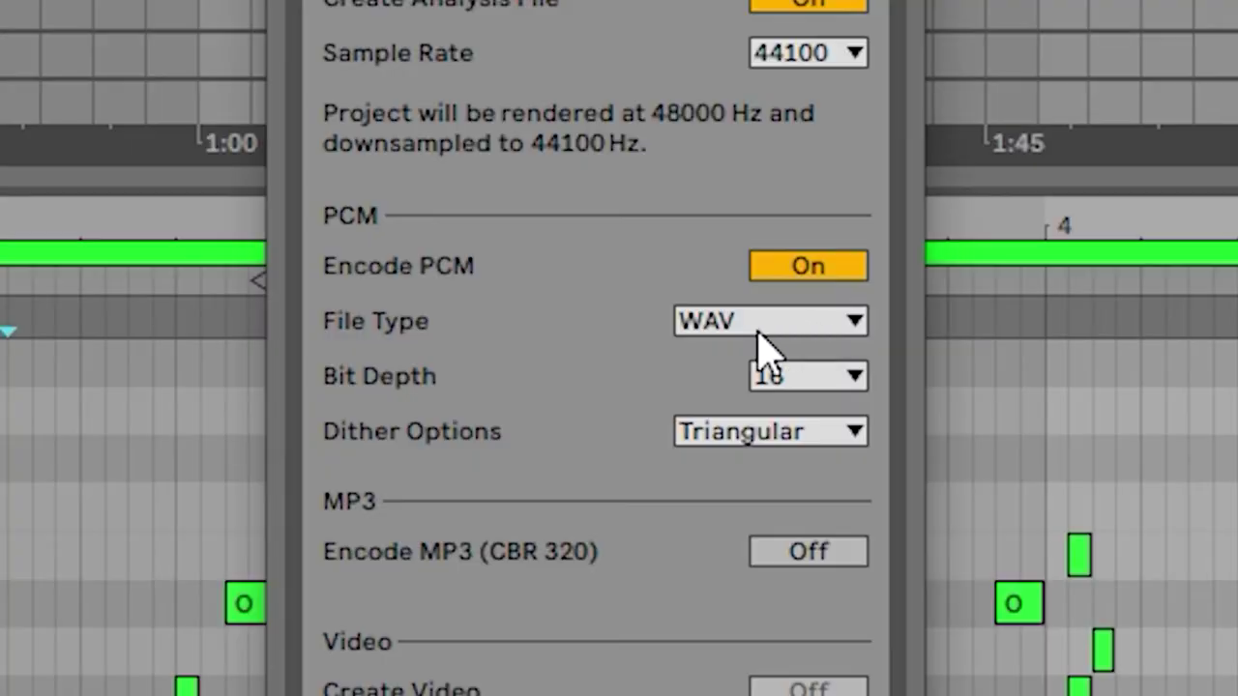
click(764, 334)
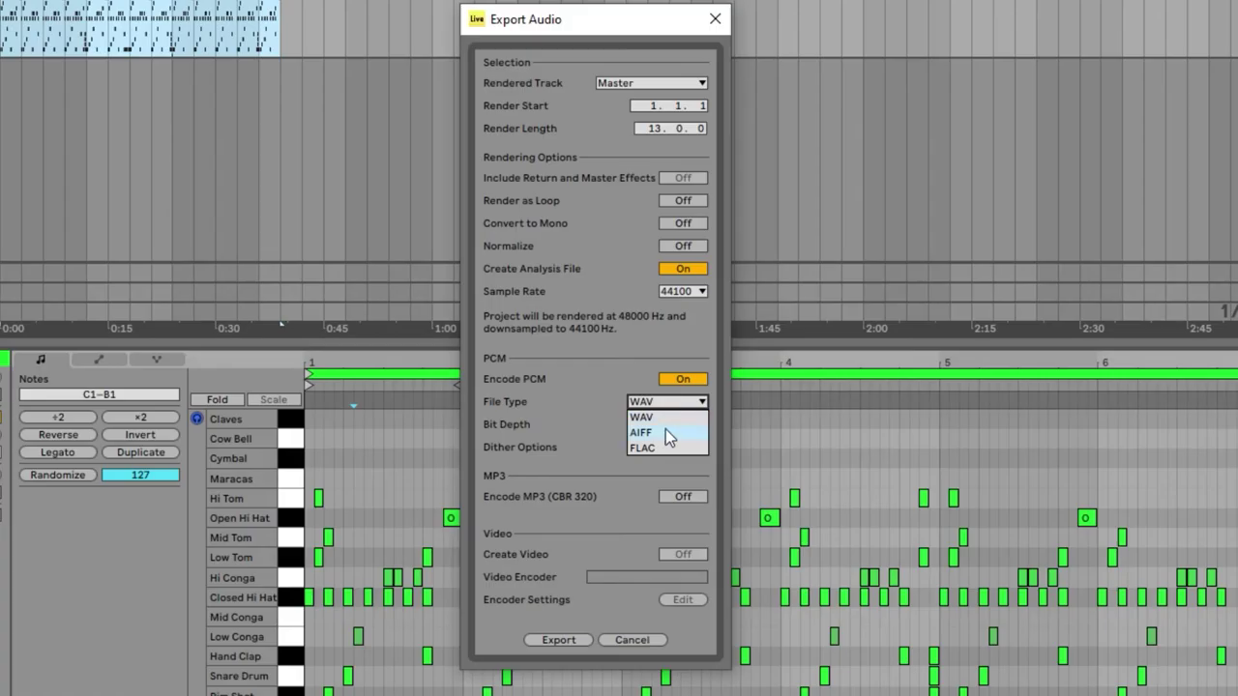
click(645, 400)
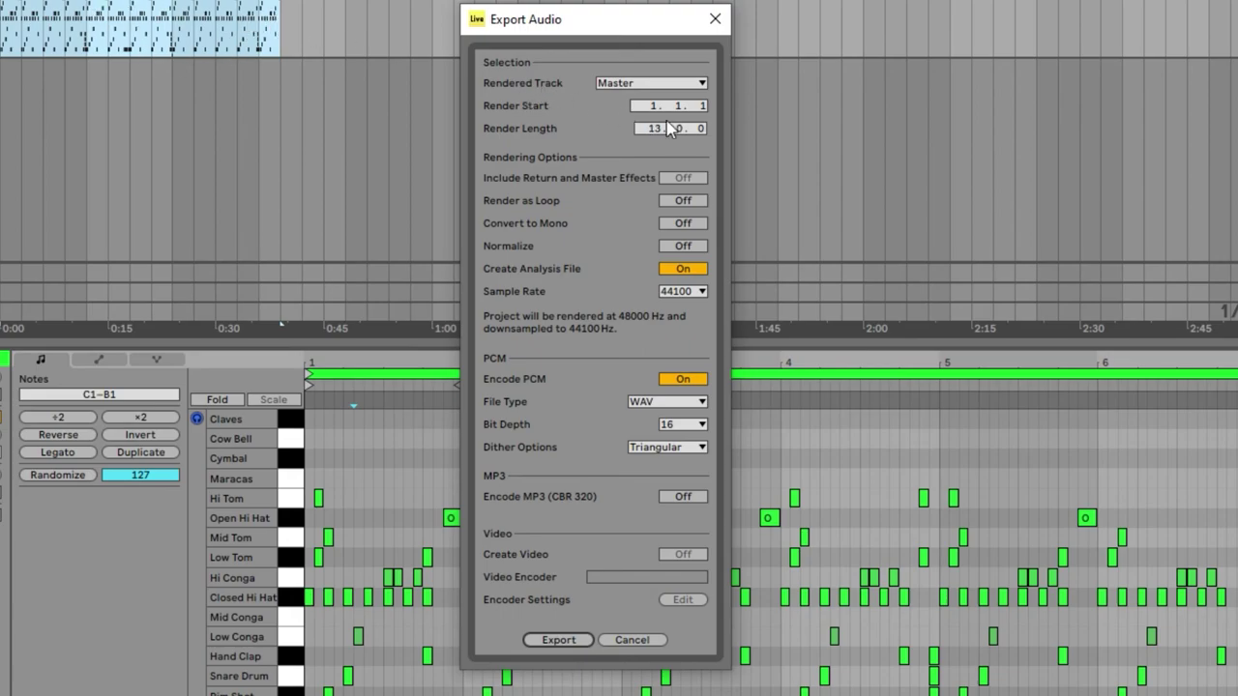
click(569, 641)
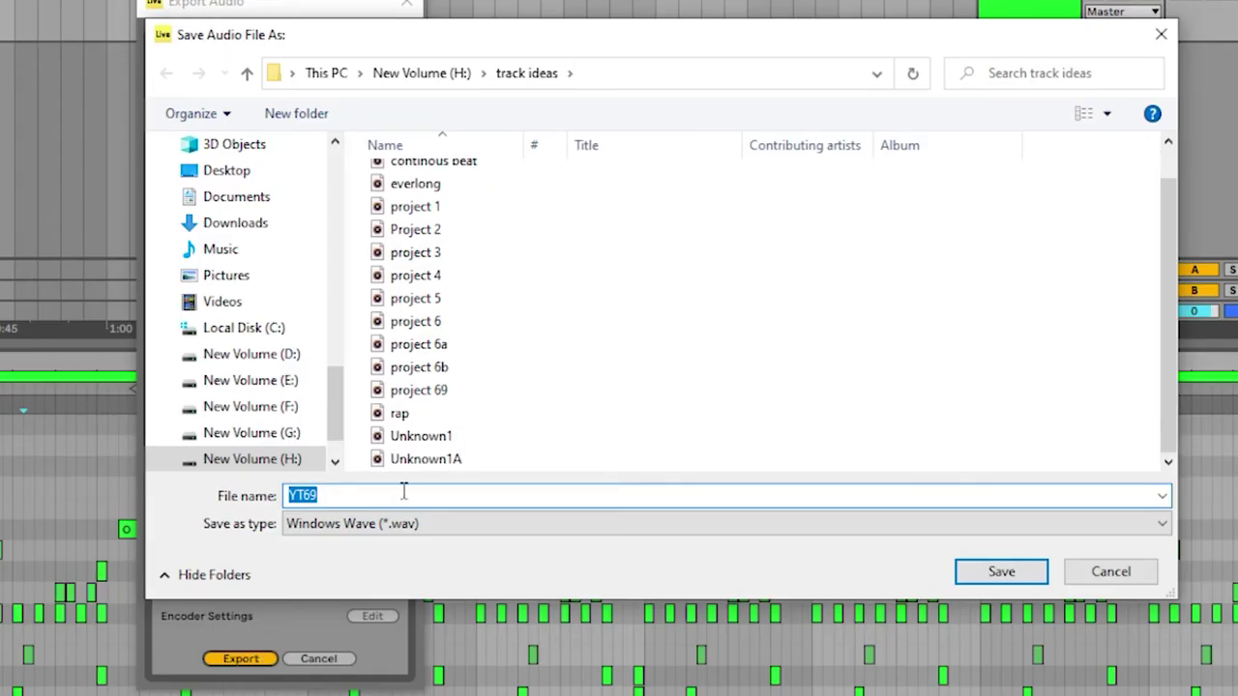
click(1013, 574)
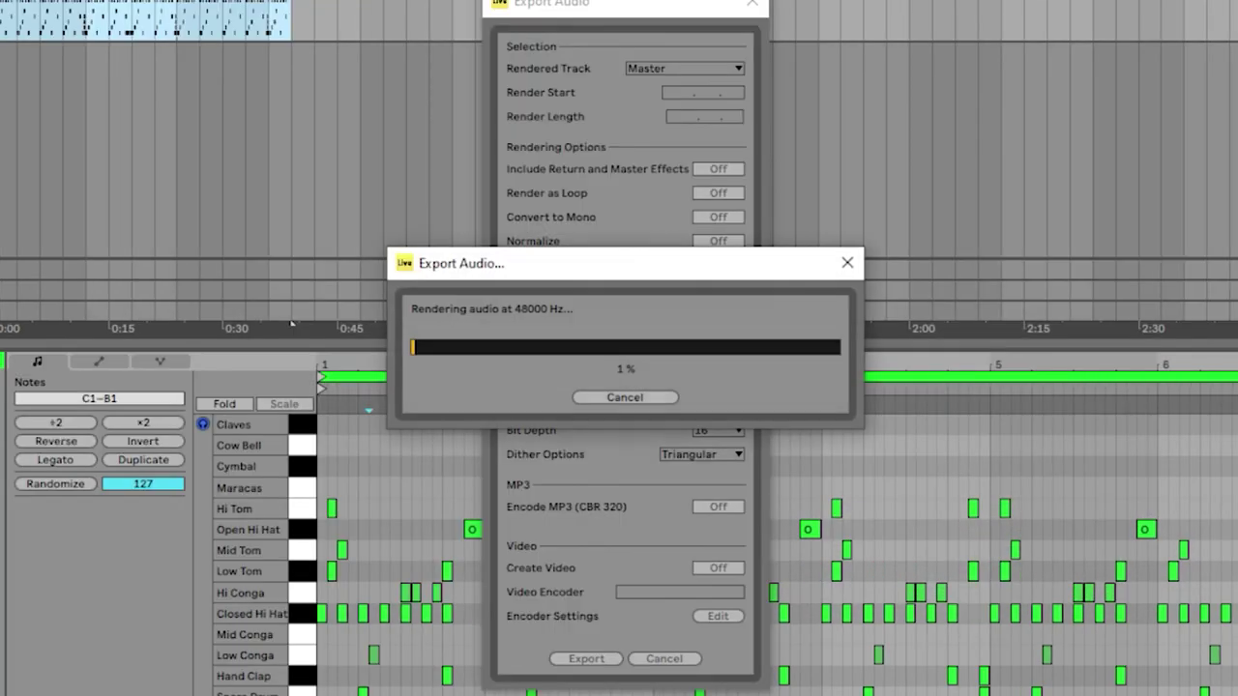